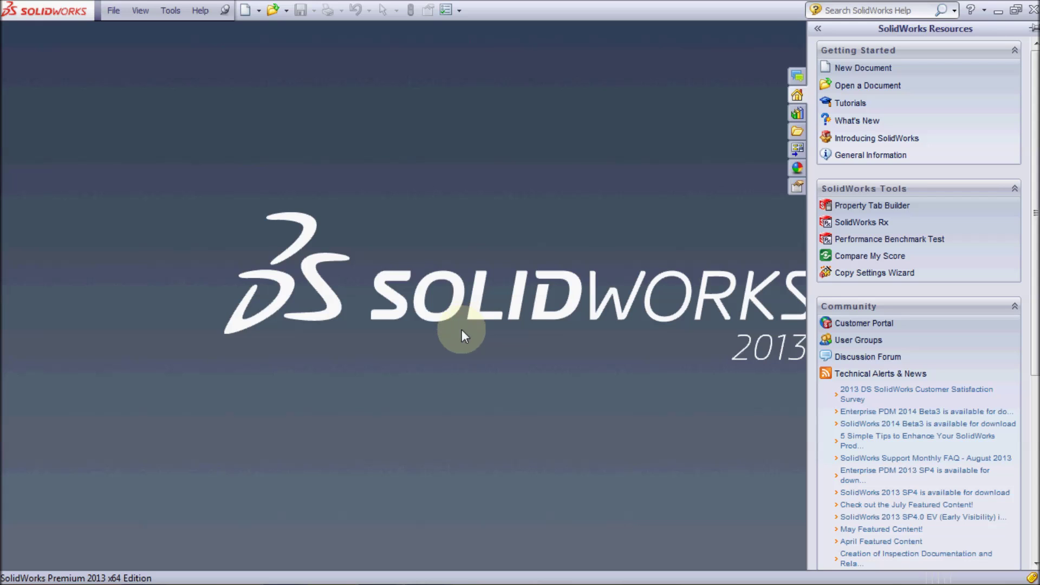
Create a new blank Part document, Part1.
{"action": "left_click", "coordinate": [243, 12]}
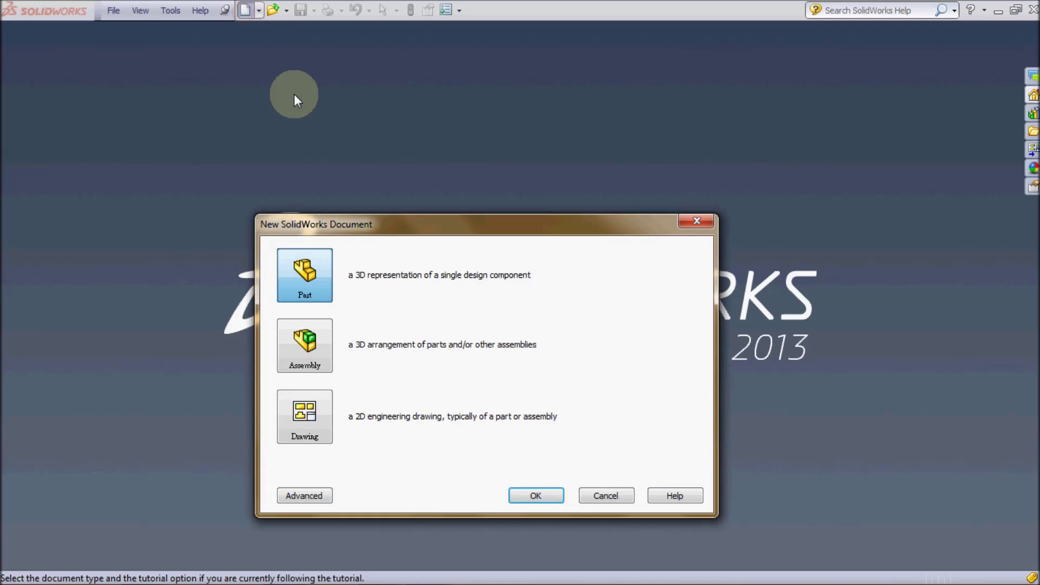
{"action": "left_click", "coordinate": [519, 497]}
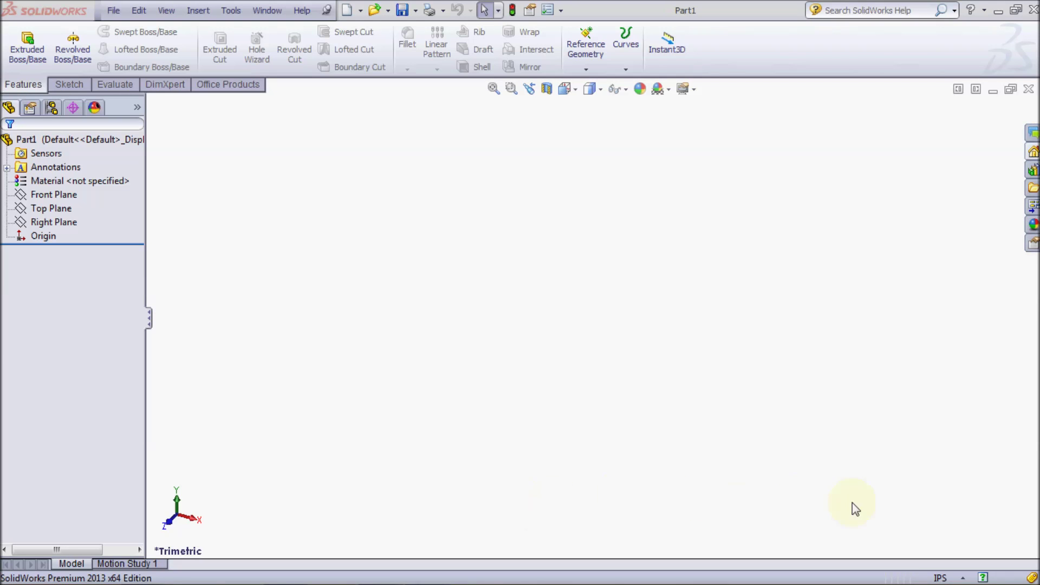
{"action": "left_click", "coordinate": [945, 567]}
Switch Part1's document units to MMGS with length decimals set to None.
{"action": "left_click", "coordinate": [943, 558]}
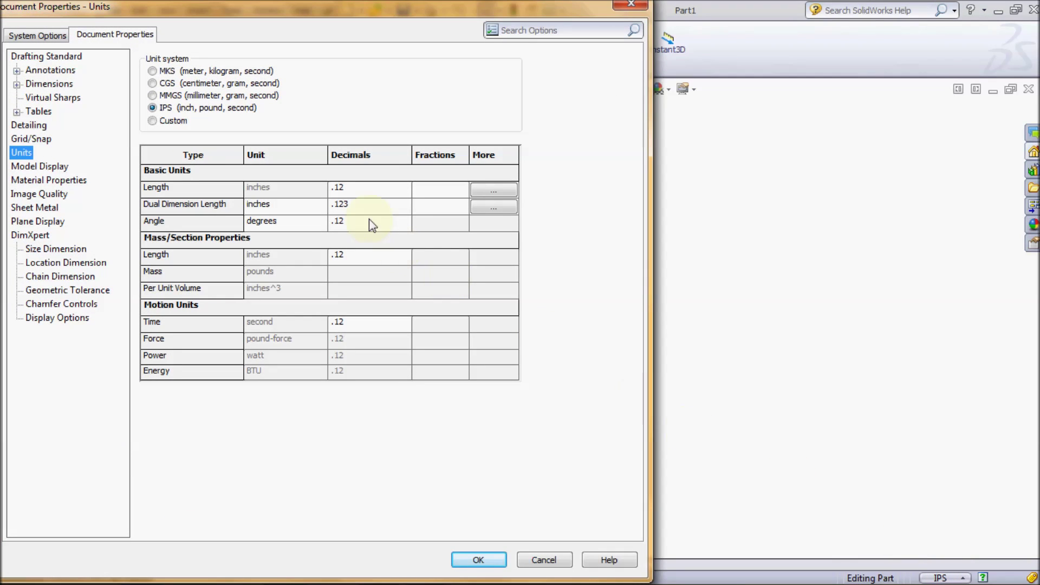
{"action": "left_click", "coordinate": [261, 96]}
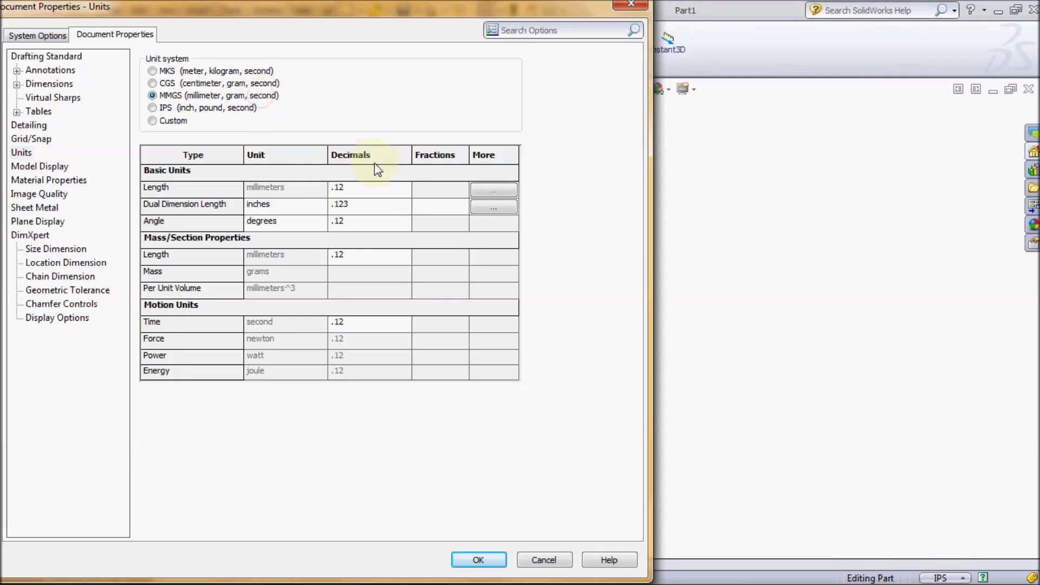
{"action": "left_click", "coordinate": [408, 189]}
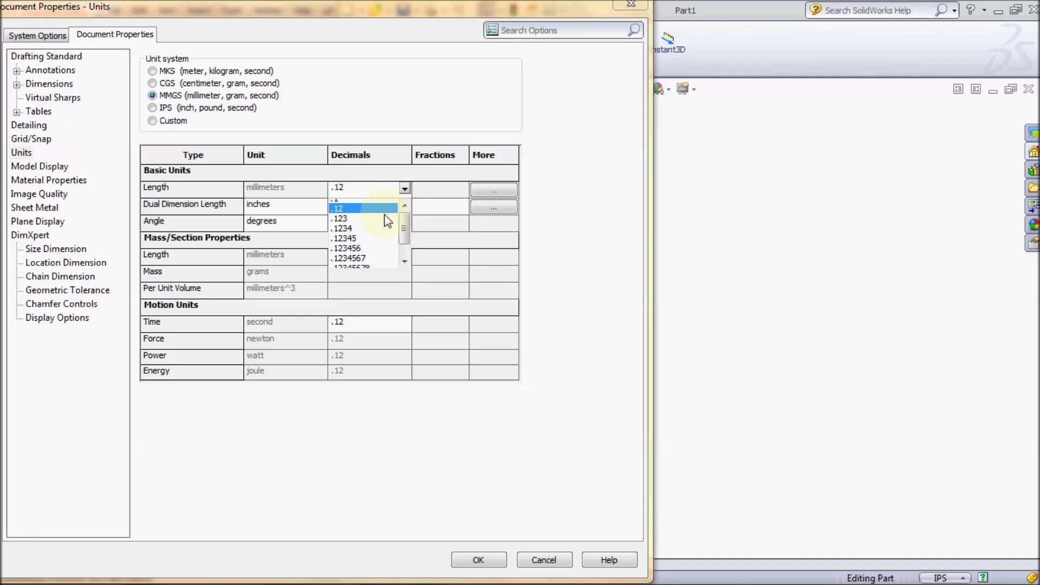
{"action": "left_click", "coordinate": [337, 204]}
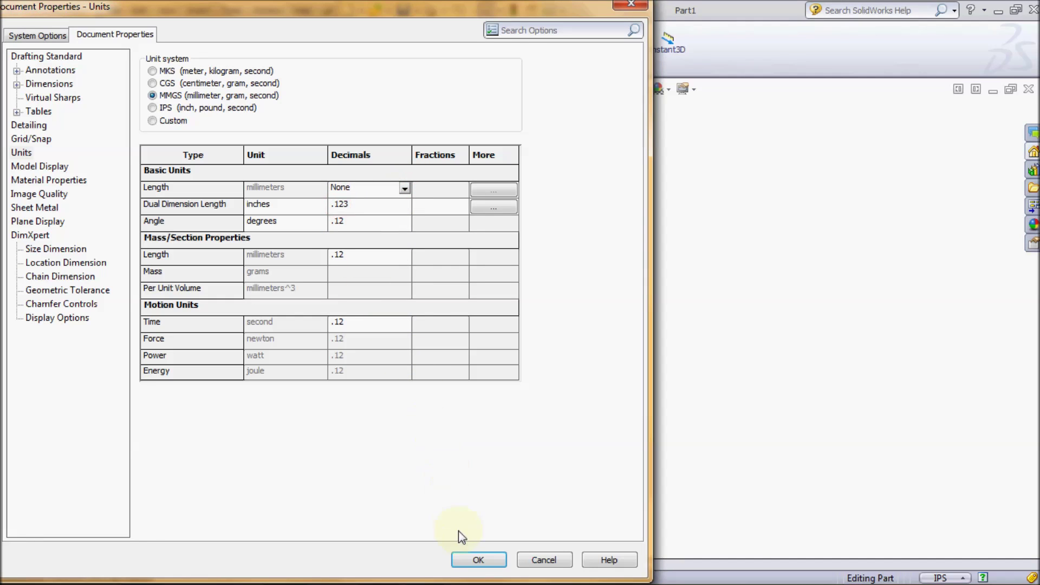
{"action": "left_click", "coordinate": [466, 560]}
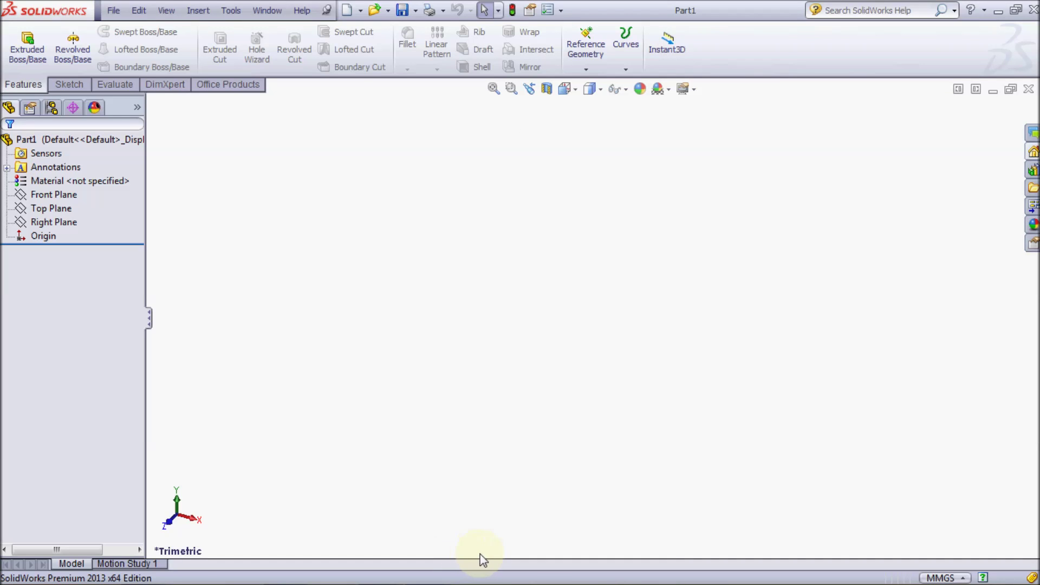
On the Front Plane, sketch a horizontal line starting at the origin.
{"action": "left_click", "coordinate": [59, 195]}
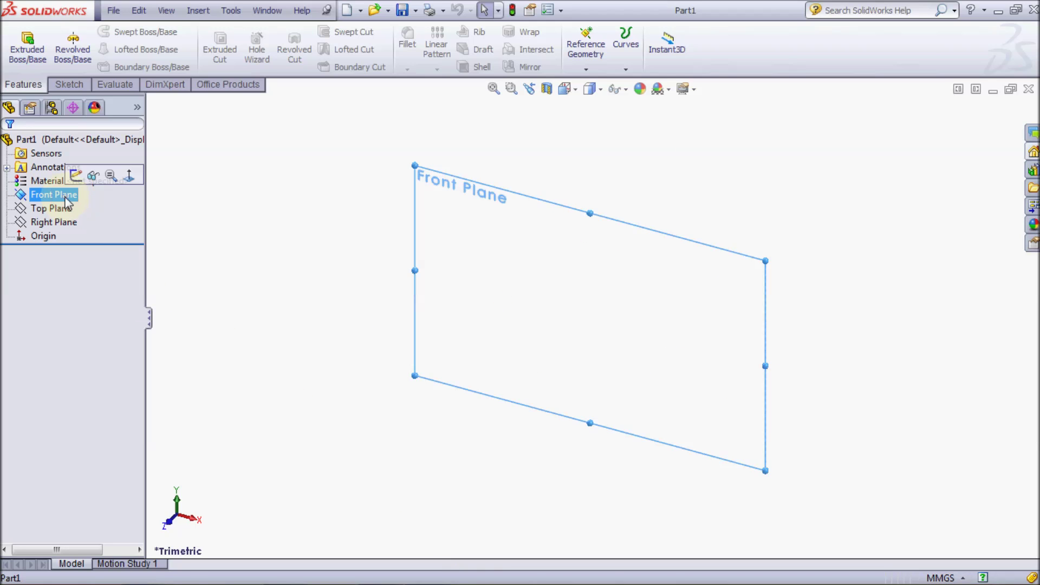
{"action": "left_click", "coordinate": [72, 176]}
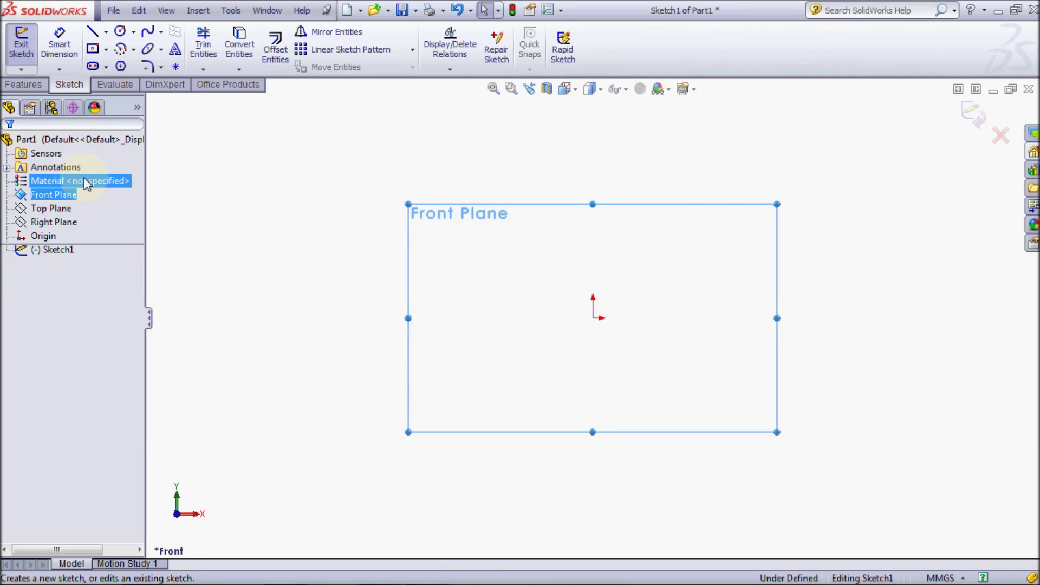
{"action": "left_click", "coordinate": [93, 33]}
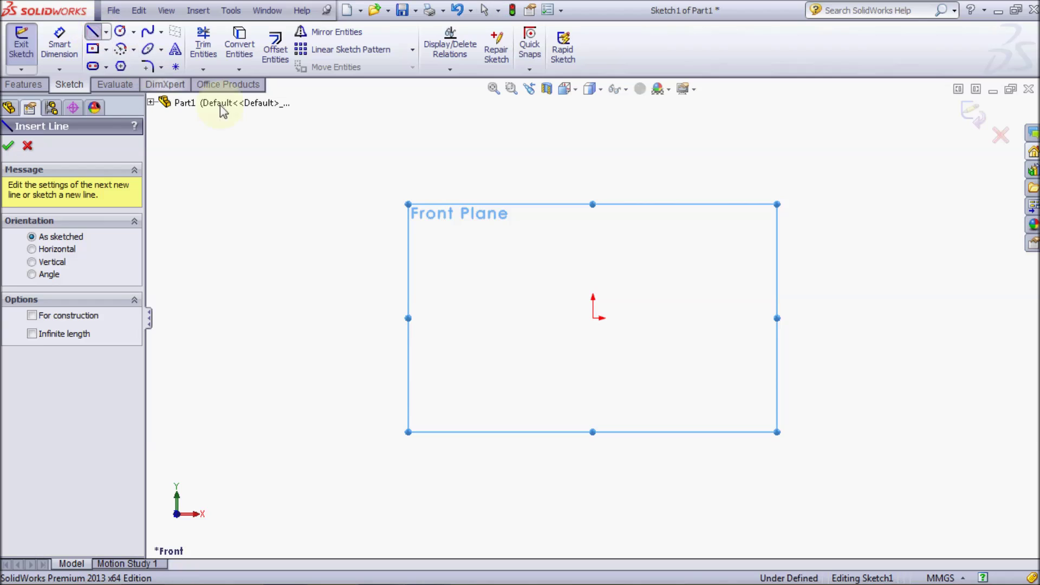
{"action": "left_click", "coordinate": [593, 319]}
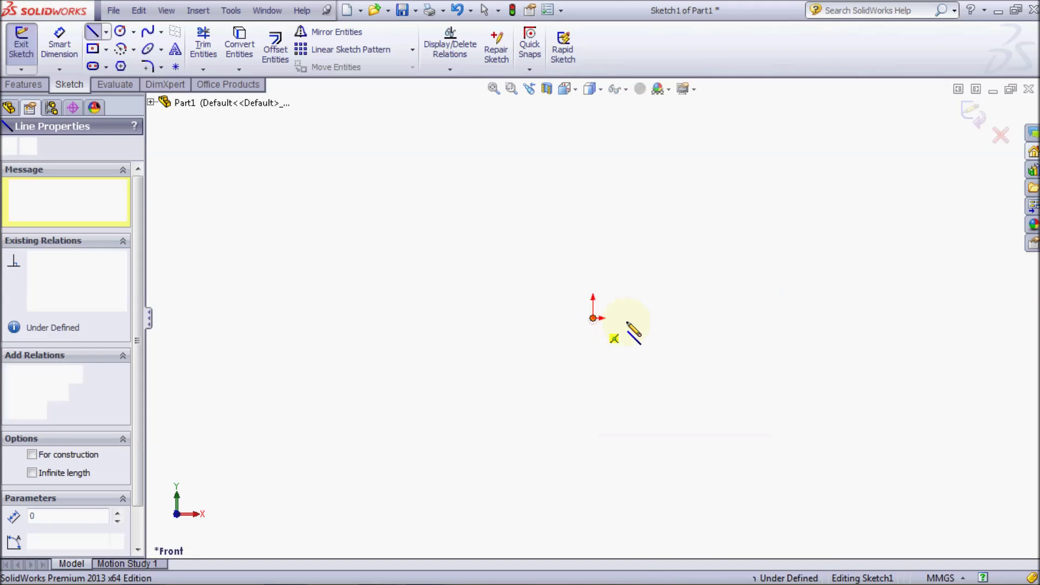
{"action": "left_click", "coordinate": [709, 319]}
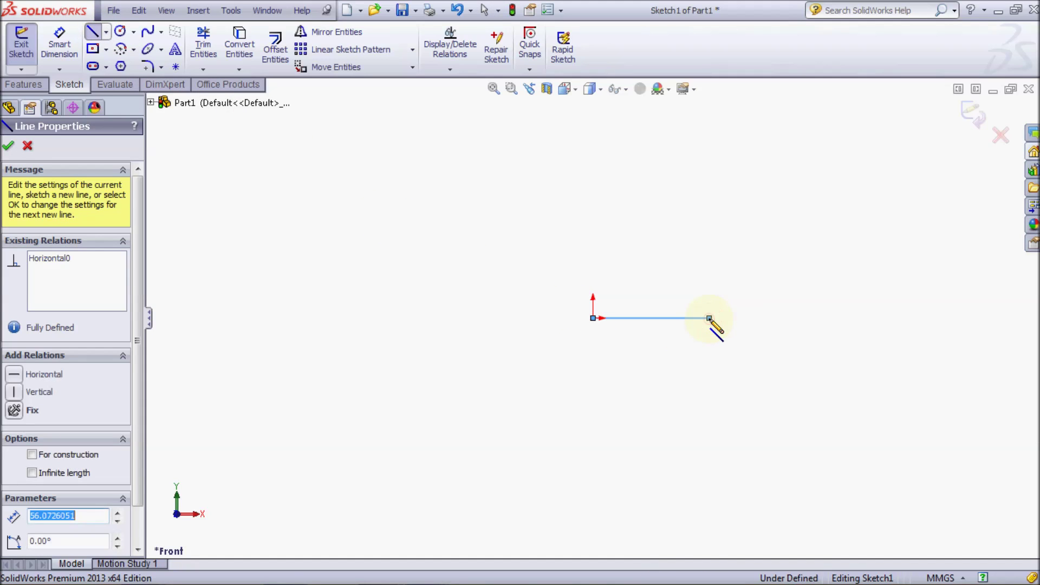
{"action": "key", "text": "Escape"}
Dimension the line to 5667 mm, fit it in view, and exit the sketch.
{"action": "left_click", "coordinate": [60, 46]}
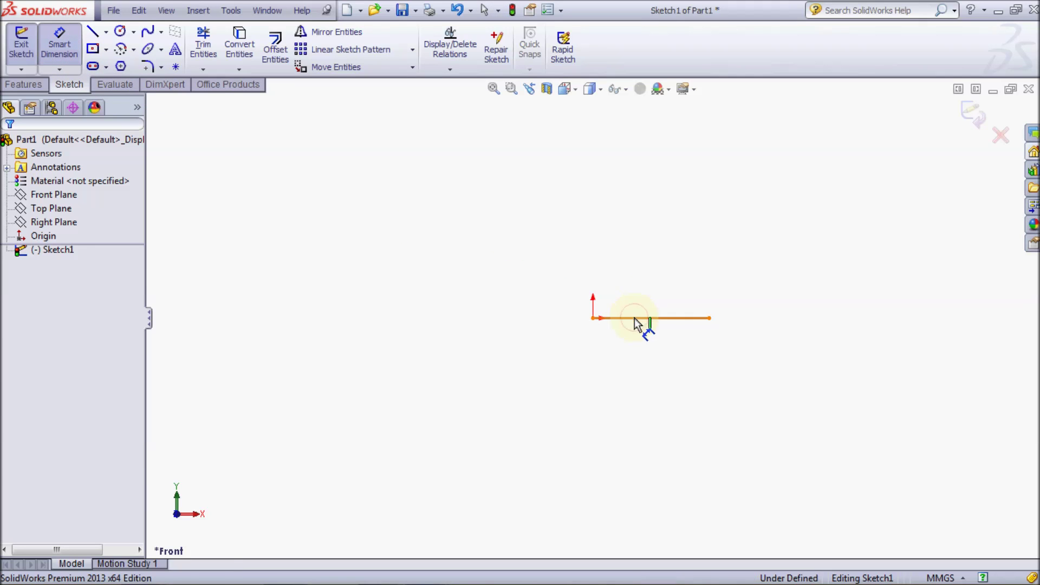
{"action": "left_click", "coordinate": [635, 320]}
{"action": "left_click", "coordinate": [647, 289]}
{"action": "type", "text": "5667"}
{"action": "key", "text": "Return"}
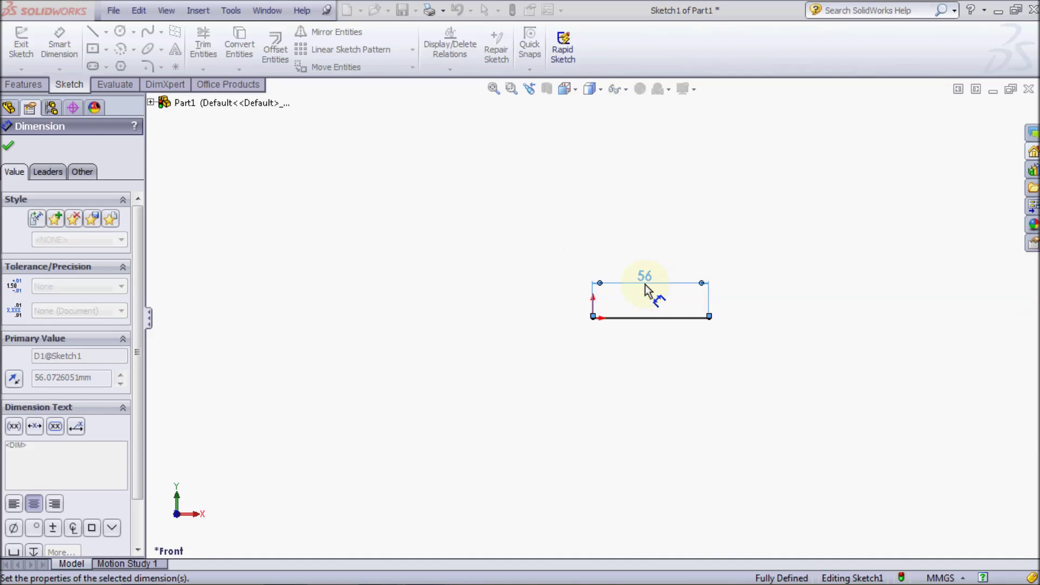
{"action": "key", "text": "Escape"}
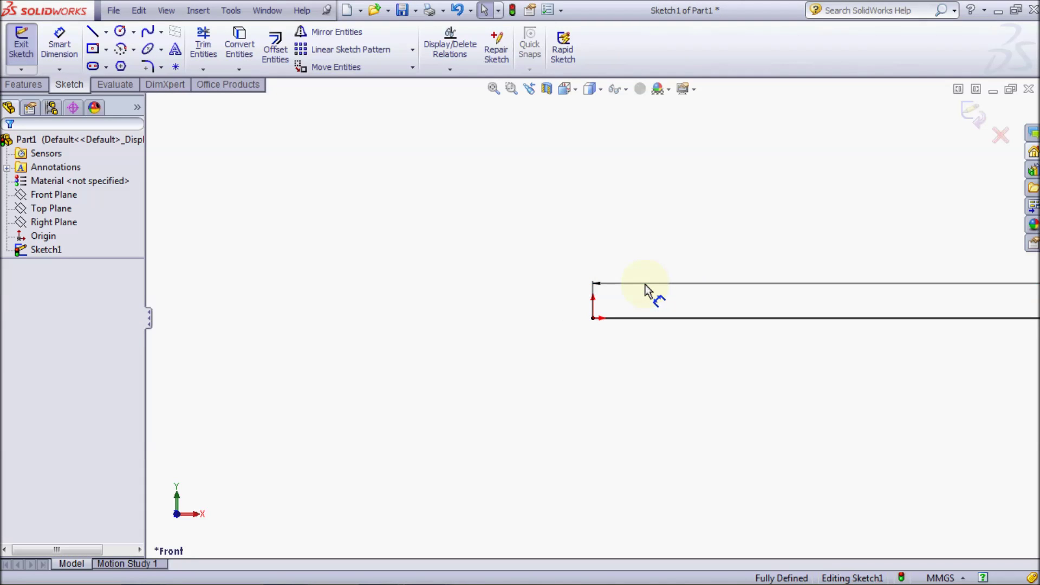
{"action": "left_click", "coordinate": [494, 88]}
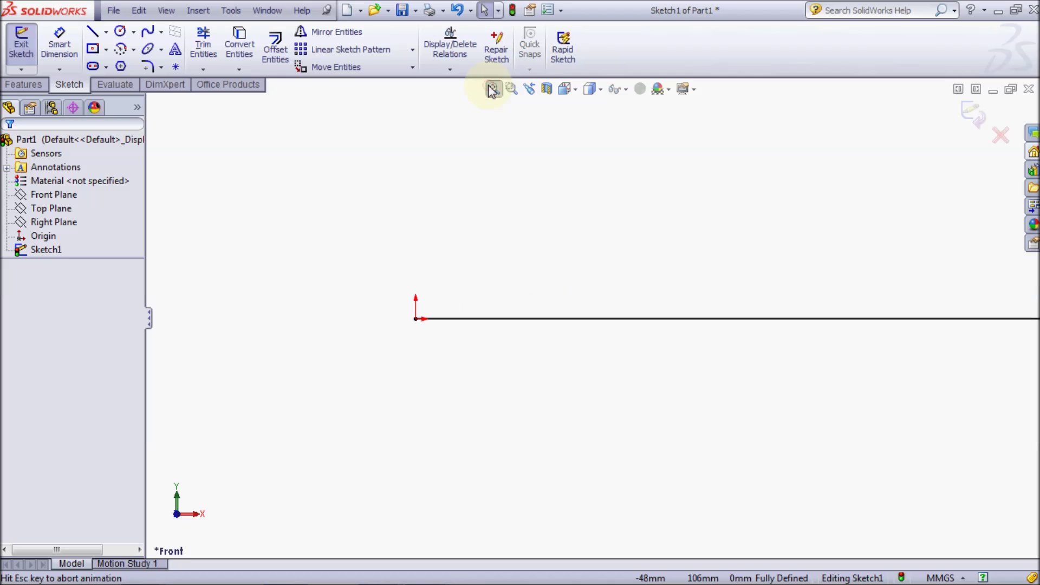
{"action": "left_click_drag", "start_coordinate": [583, 308], "coordinate": [596, 299]}
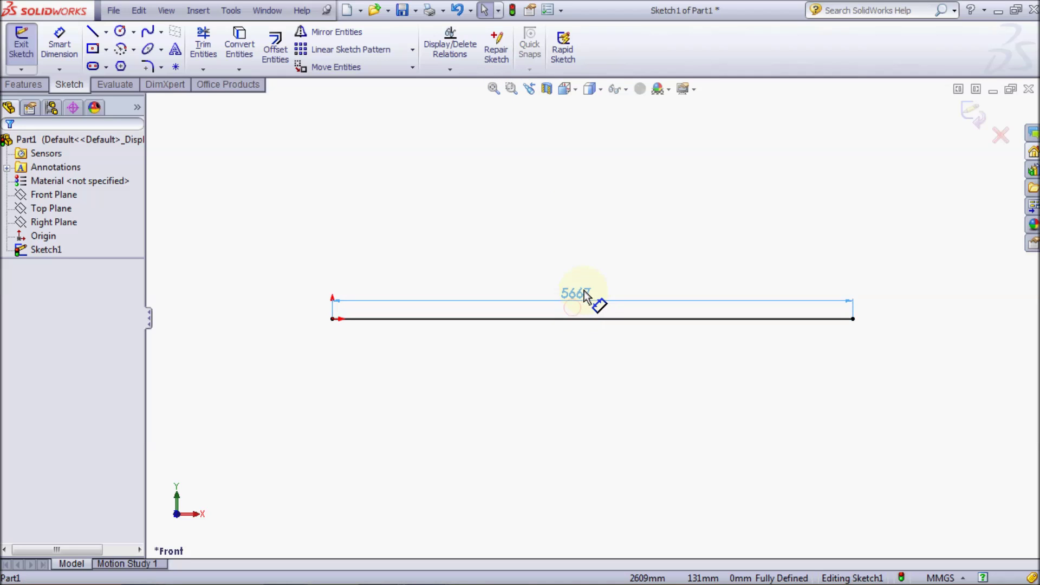
{"action": "key", "text": "Escape"}
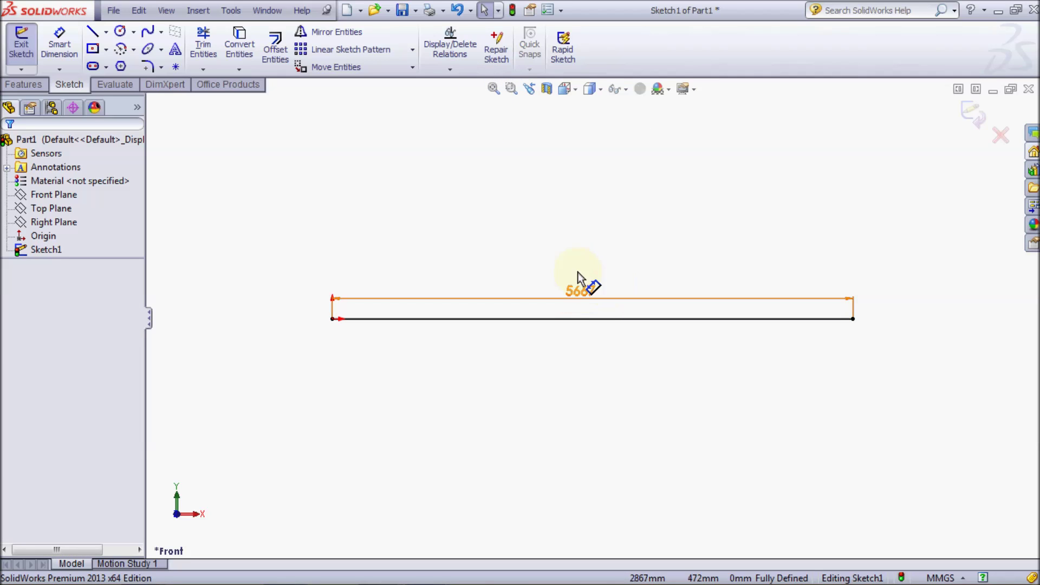
{"action": "left_click", "coordinate": [24, 57]}
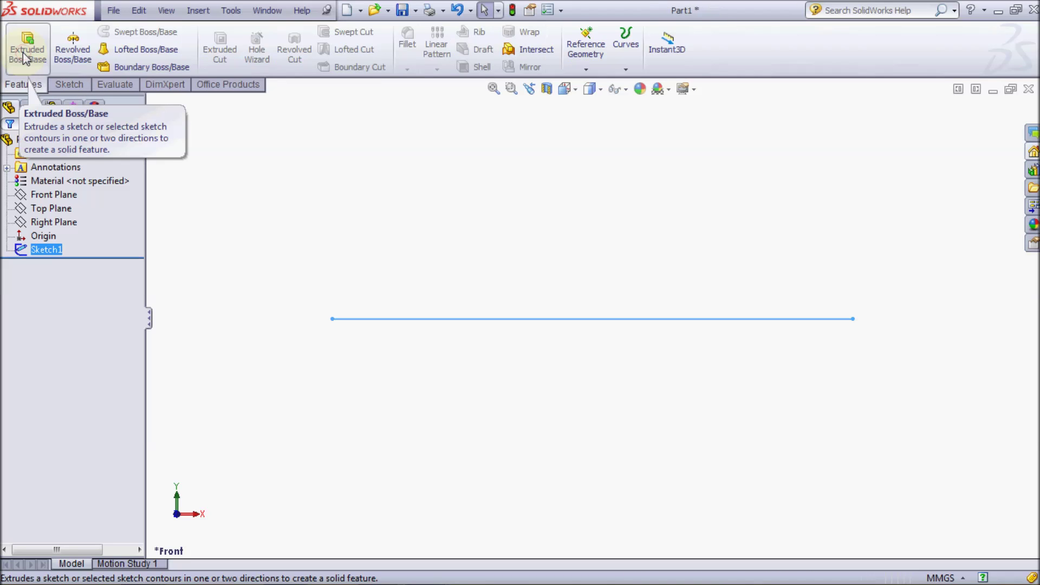
Add an iso square tube 80 x 80 x 5 structural member along the 5667 mm line.
{"action": "left_click", "coordinate": [201, 11]}
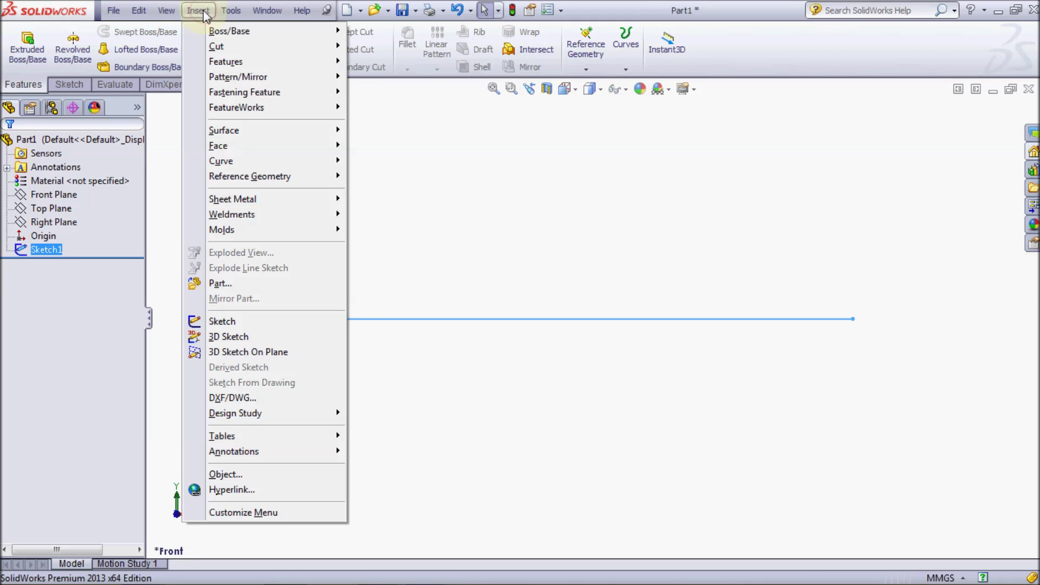
{"action": "mouse_move", "coordinate": [232, 214]}
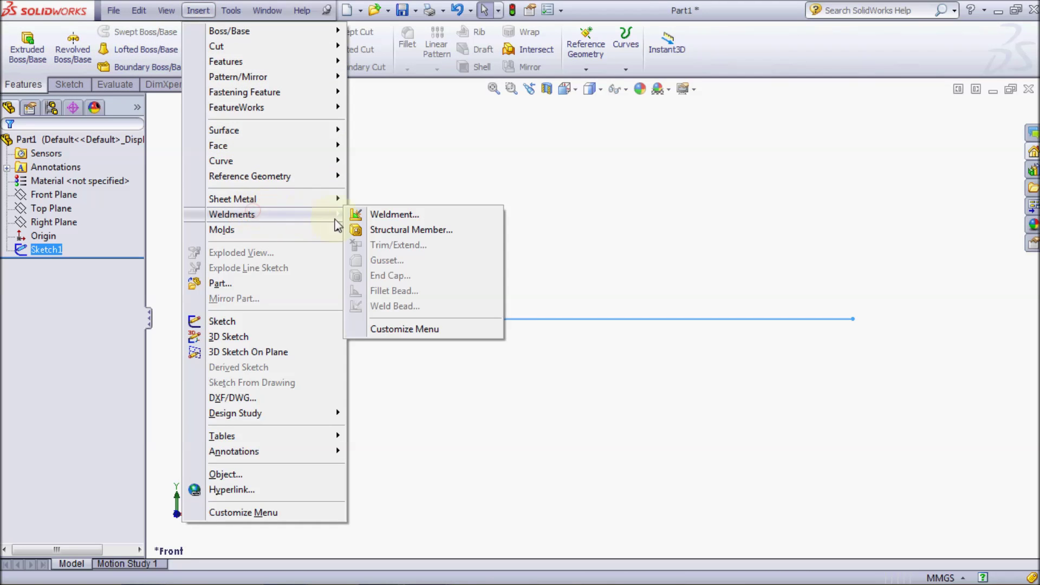
{"action": "left_click", "coordinate": [378, 231]}
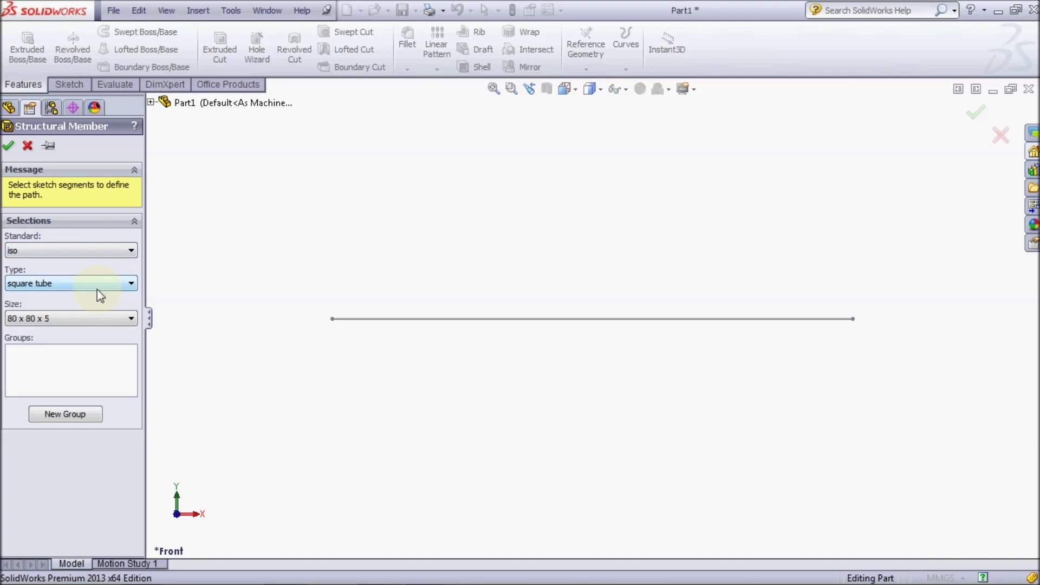
{"action": "left_click", "coordinate": [77, 419]}
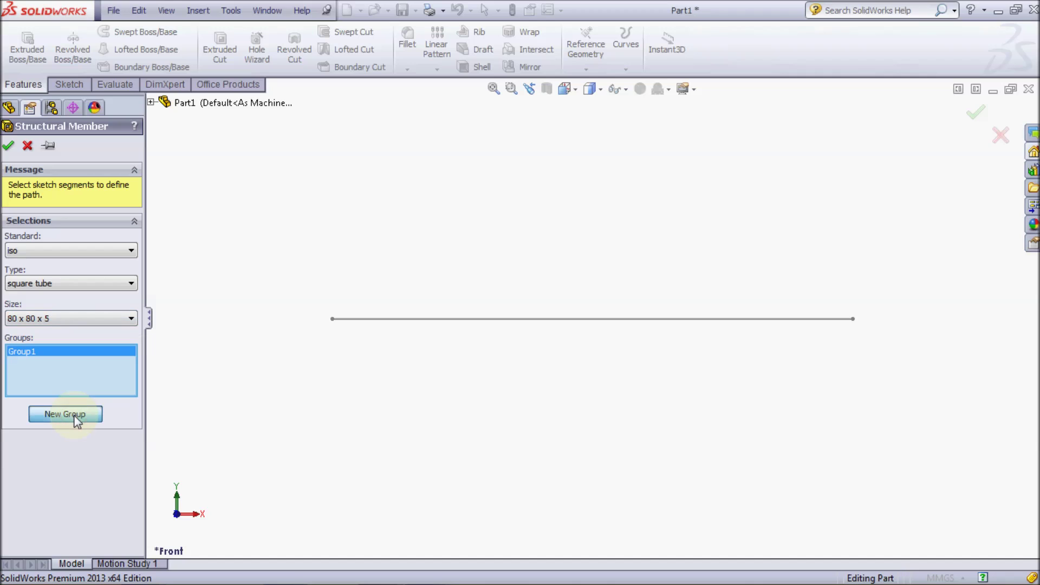
{"action": "left_click", "coordinate": [382, 319]}
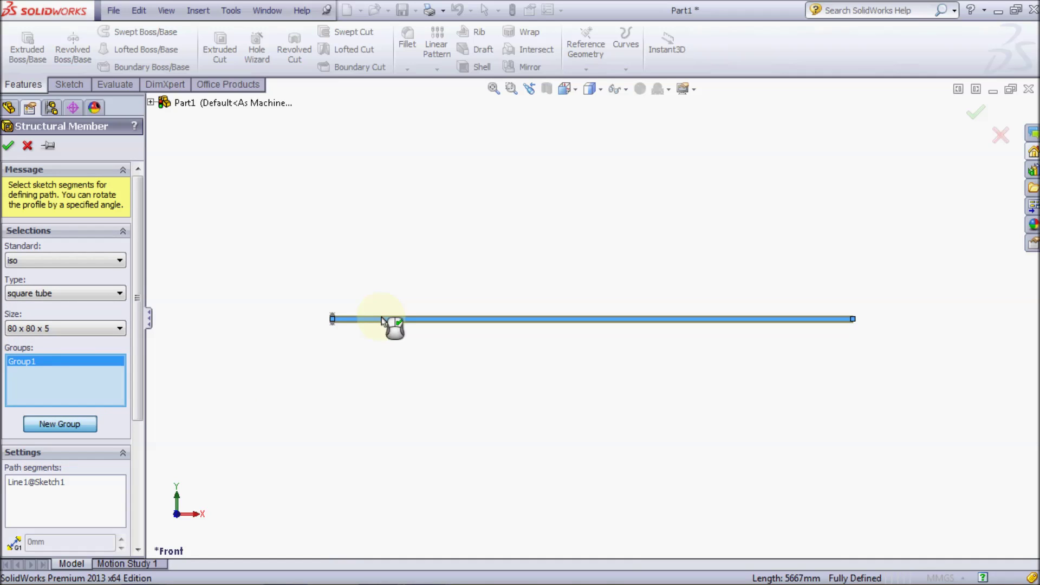
{"action": "left_click", "coordinate": [8, 145]}
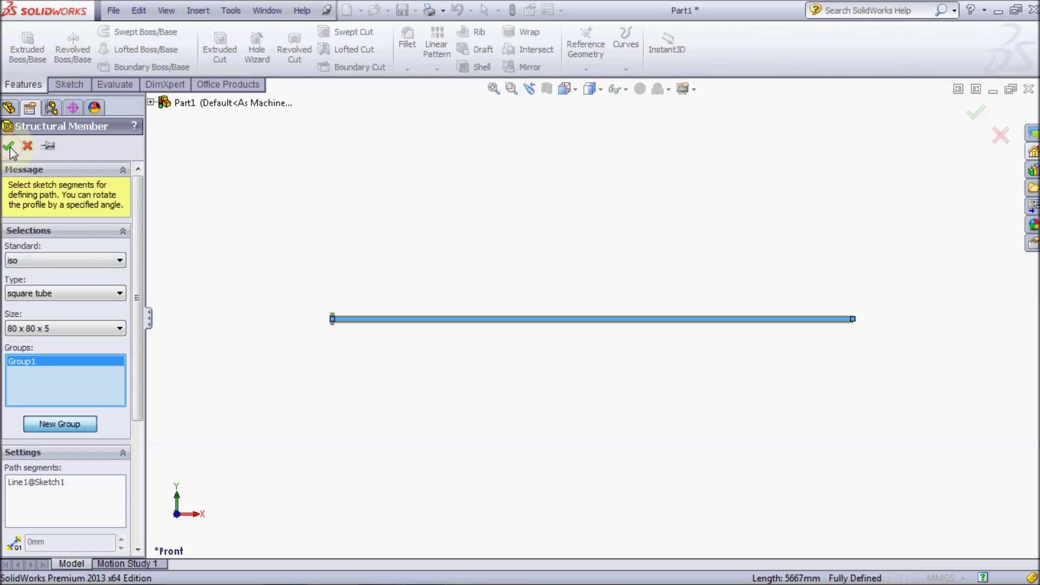
{"action": "left_click", "coordinate": [7, 291]}
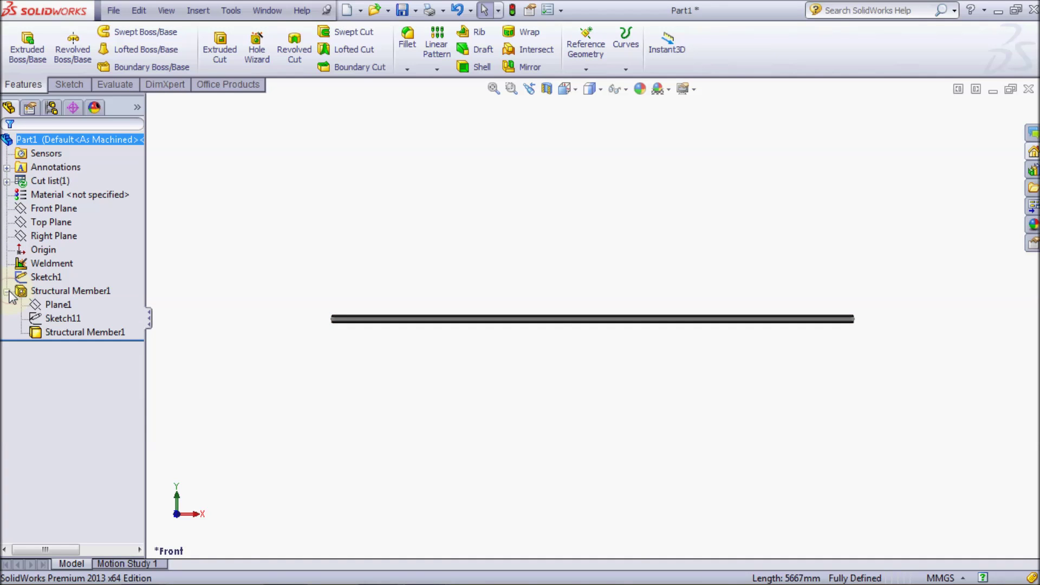
Edit profile Sketch11 in a normal view and delete all its square tube entities.
{"action": "left_click", "coordinate": [61, 318]}
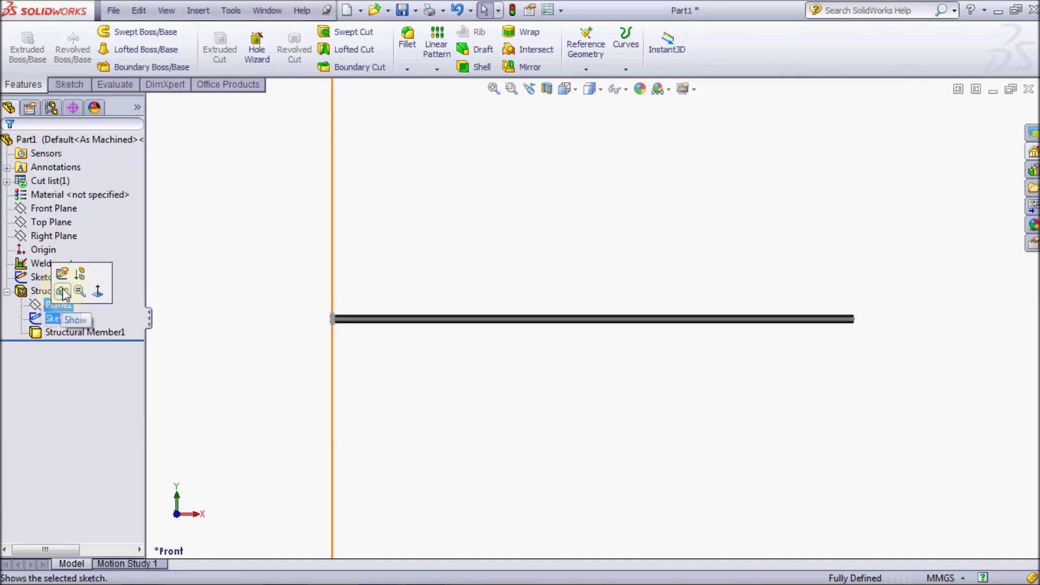
{"action": "left_click", "coordinate": [63, 276]}
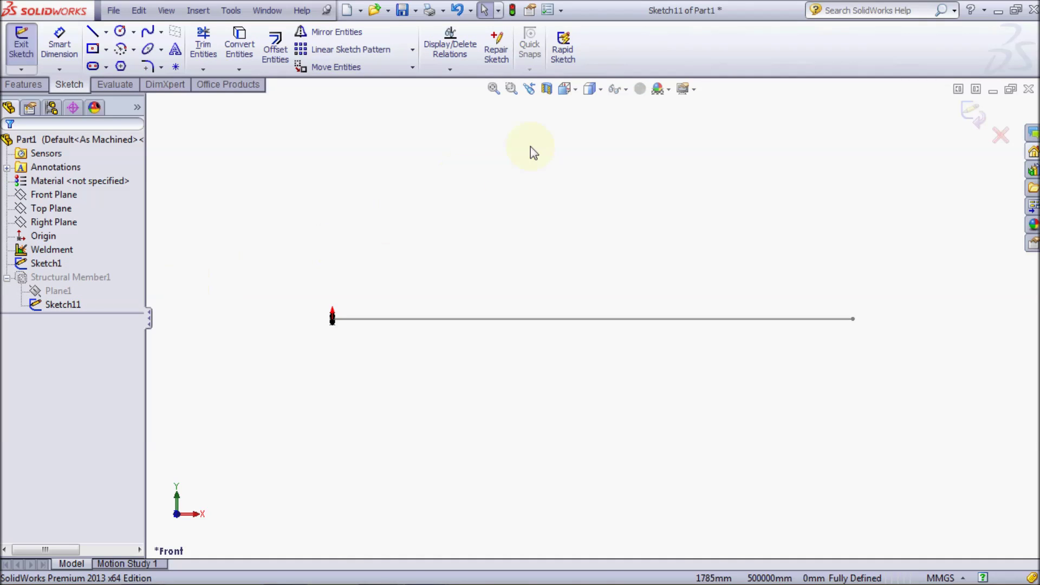
{"action": "left_click", "coordinate": [590, 90]}
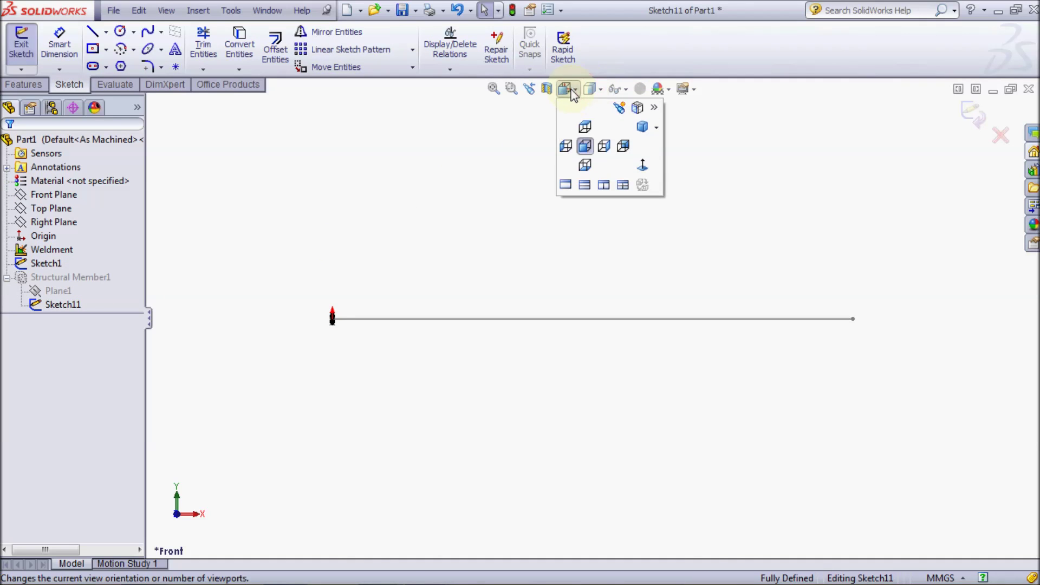
{"action": "left_click", "coordinate": [642, 167]}
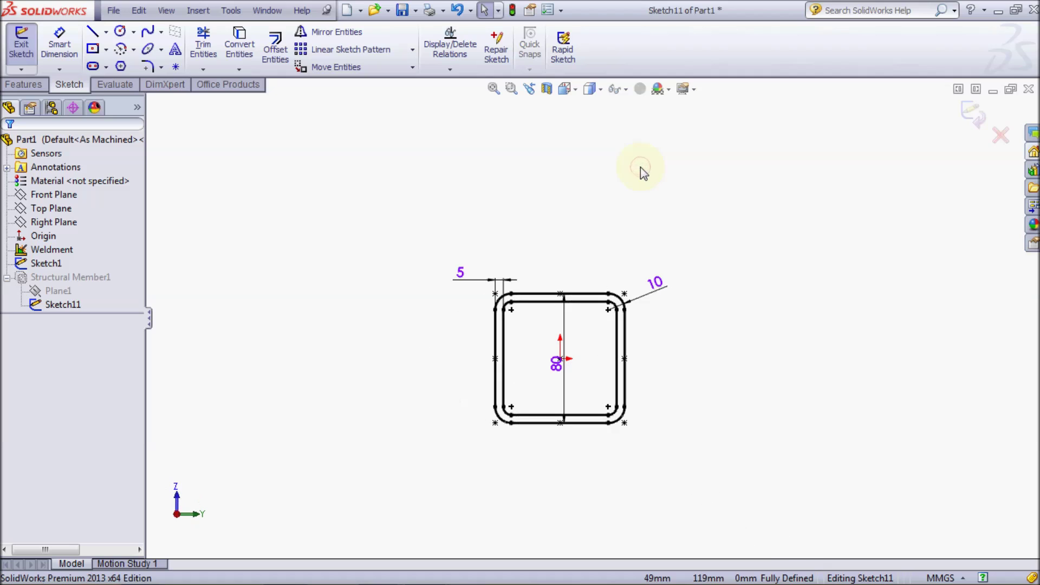
{"action": "left_click_drag", "start_coordinate": [480, 267], "coordinate": [652, 477]}
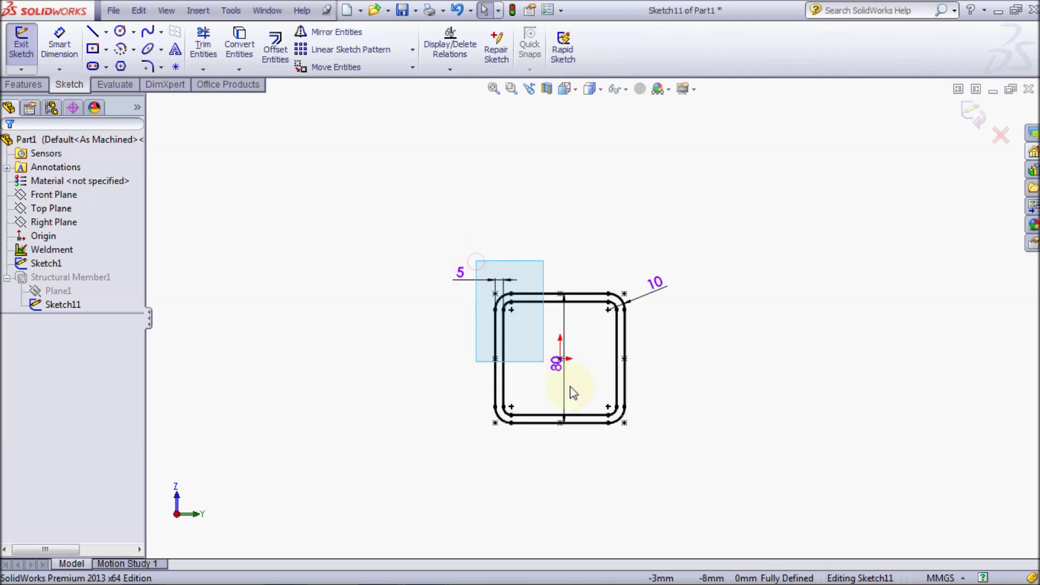
{"action": "key", "text": "Delete"}
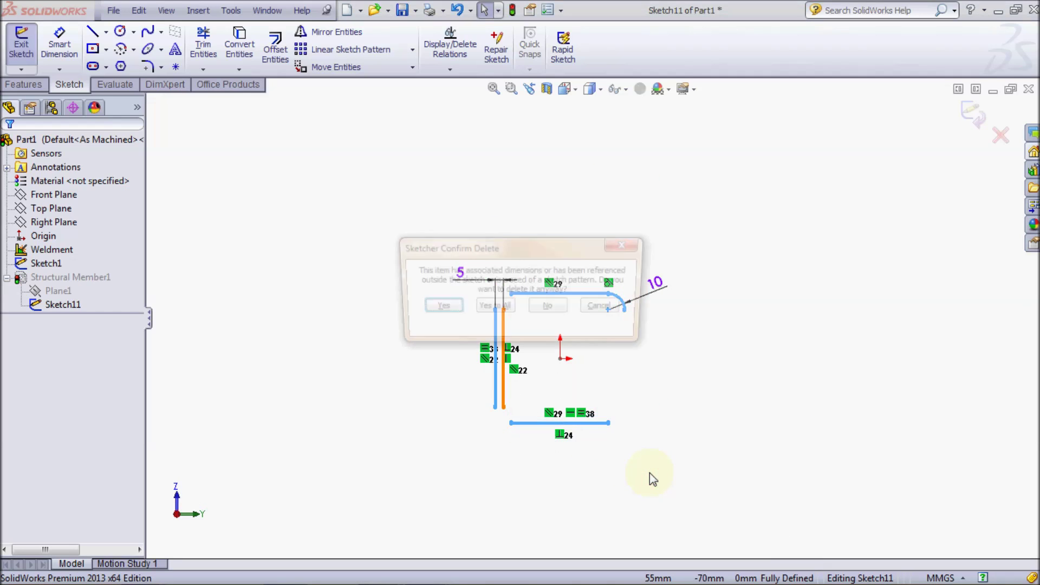
{"action": "left_click", "coordinate": [493, 308]}
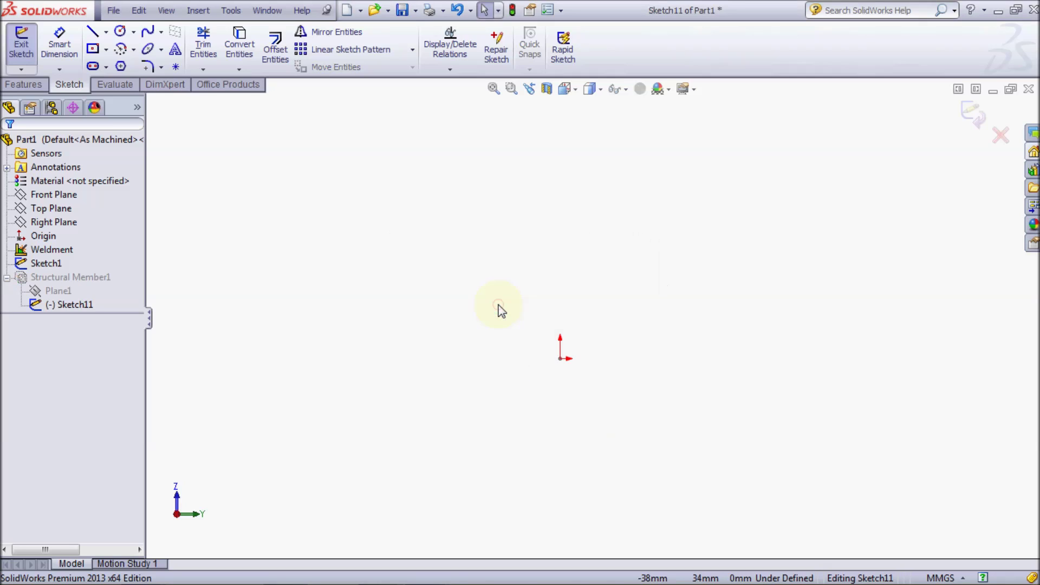
Draw a center rectangle centred on the origin in Sketch11.
{"action": "left_click", "coordinate": [92, 49]}
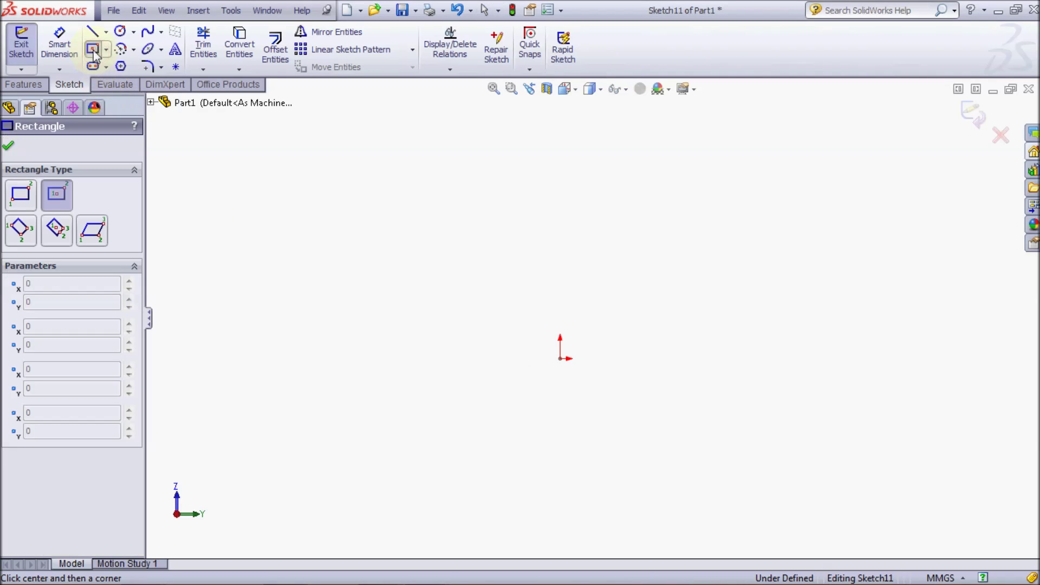
{"action": "left_click", "coordinate": [561, 359]}
{"action": "left_click", "coordinate": [600, 264]}
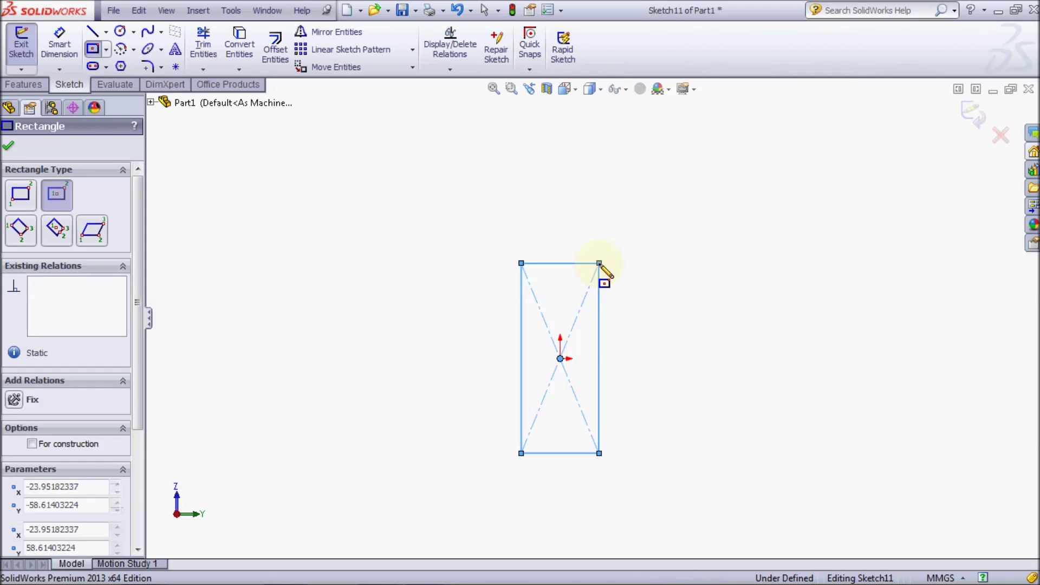
{"action": "key", "text": "Escape"}
Dimension the rectangle 50 mm tall and 10 mm wide, then exit the sketch.
{"action": "key", "text": "d"}
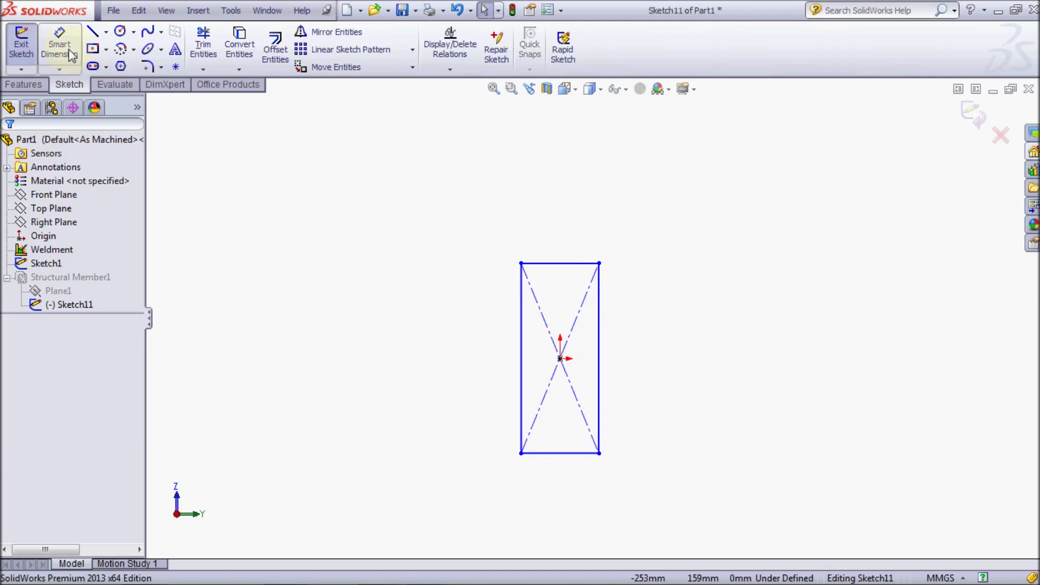
{"action": "left_click", "coordinate": [521, 358]}
{"action": "type", "text": "50"}
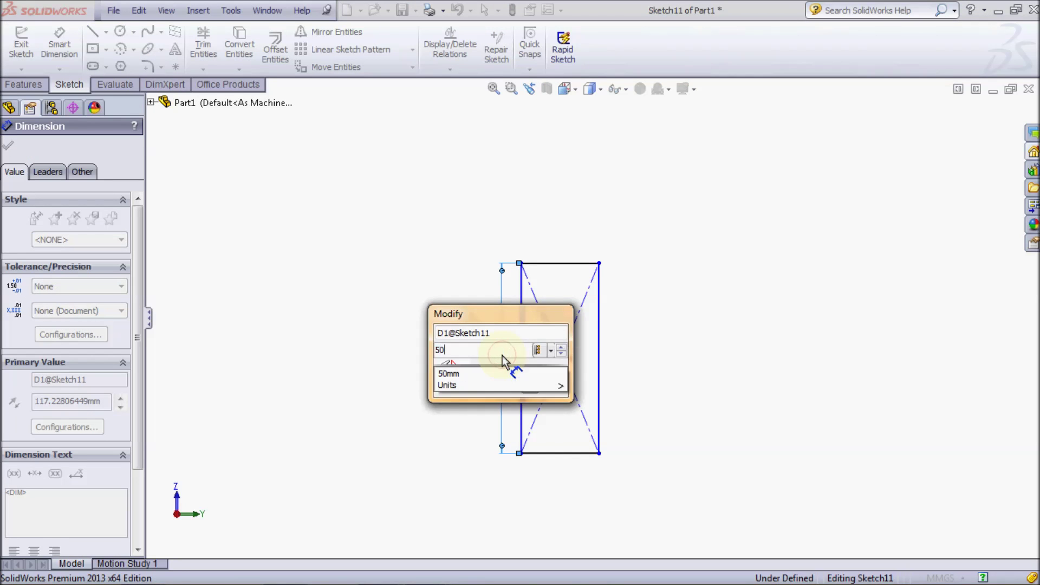
{"action": "key", "text": "Return"}
{"action": "left_click", "coordinate": [552, 286]}
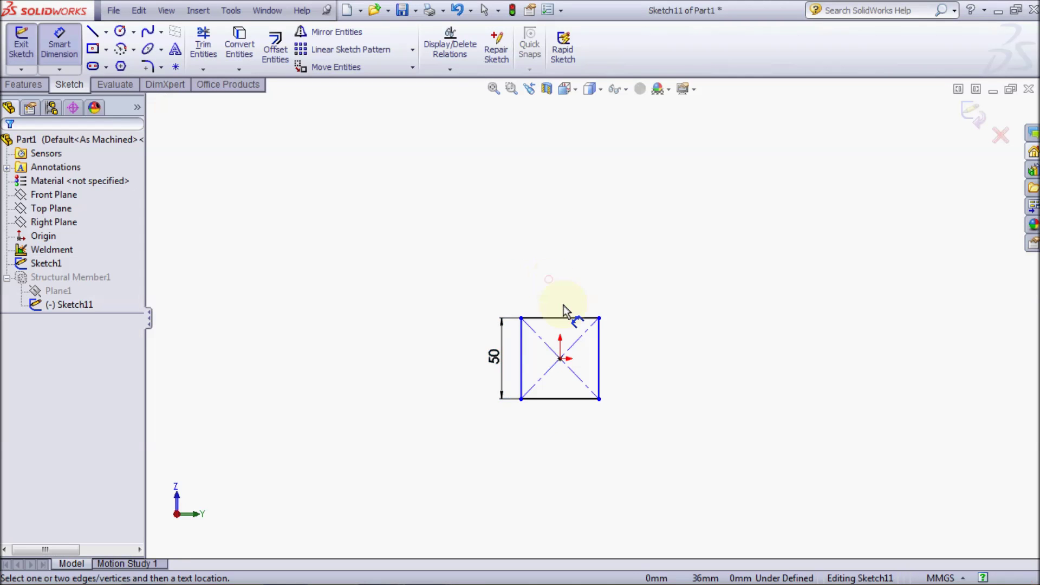
{"action": "left_click", "coordinate": [563, 318]}
{"action": "left_click", "coordinate": [561, 308]}
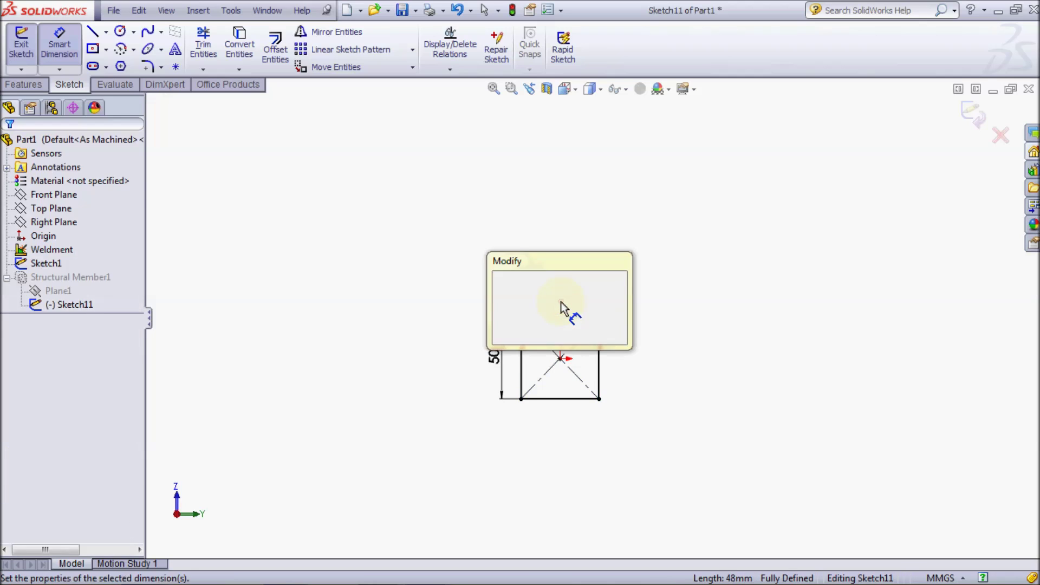
{"action": "type", "text": "10"}
{"action": "key", "text": "Return"}
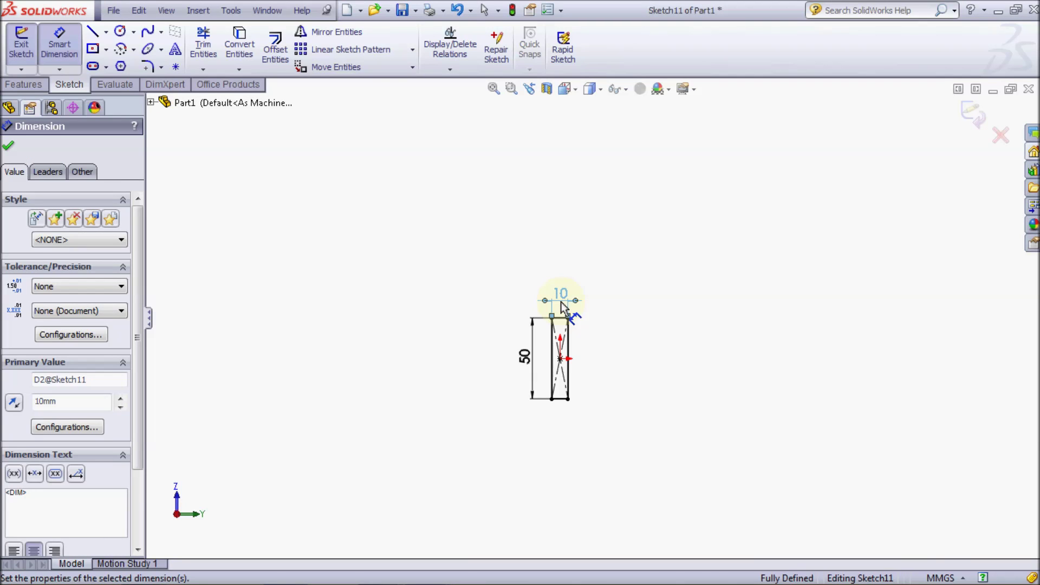
{"action": "key", "text": "Escape"}
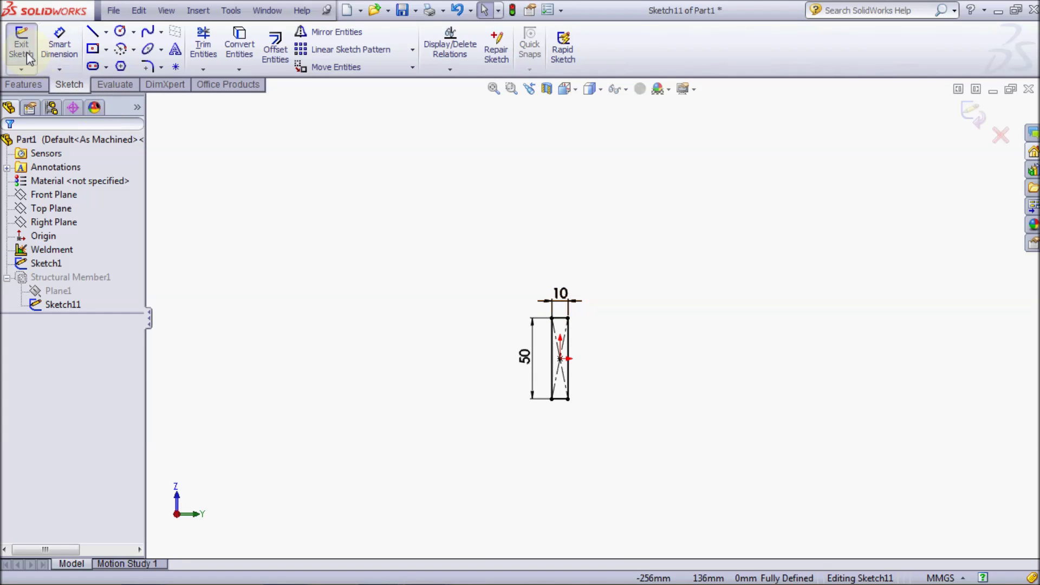
{"action": "left_click", "coordinate": [23, 50]}
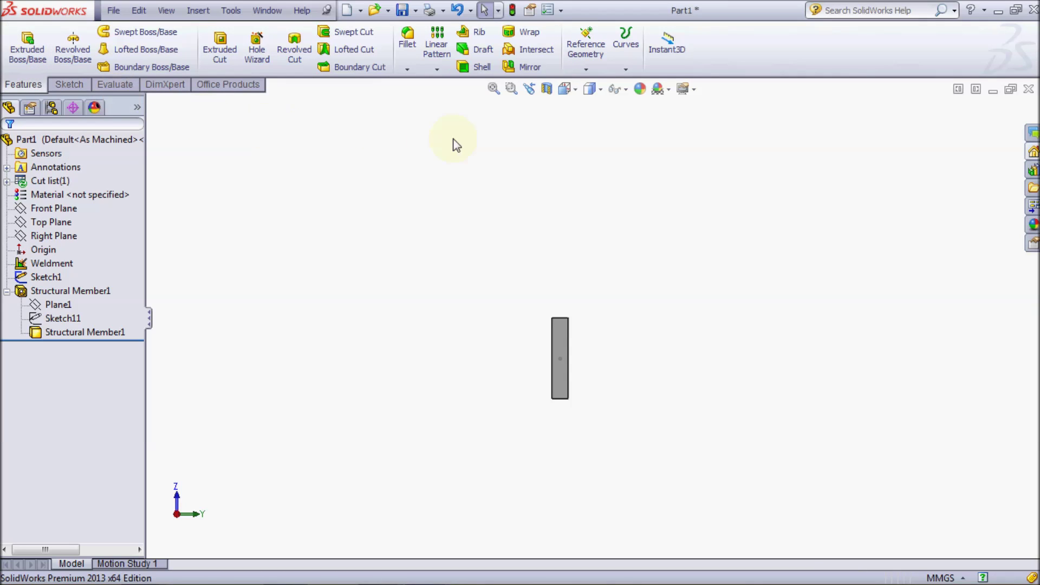
View the flat bar in trimetric and zoom in on its near end.
{"action": "left_click", "coordinate": [564, 91]}
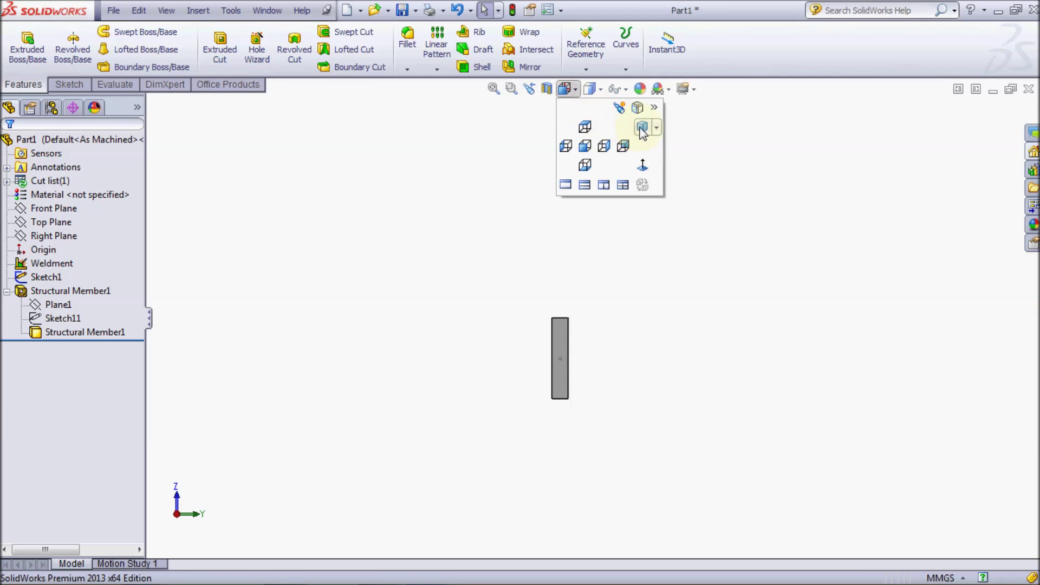
{"action": "left_click", "coordinate": [643, 129]}
{"action": "left_click", "coordinate": [511, 89]}
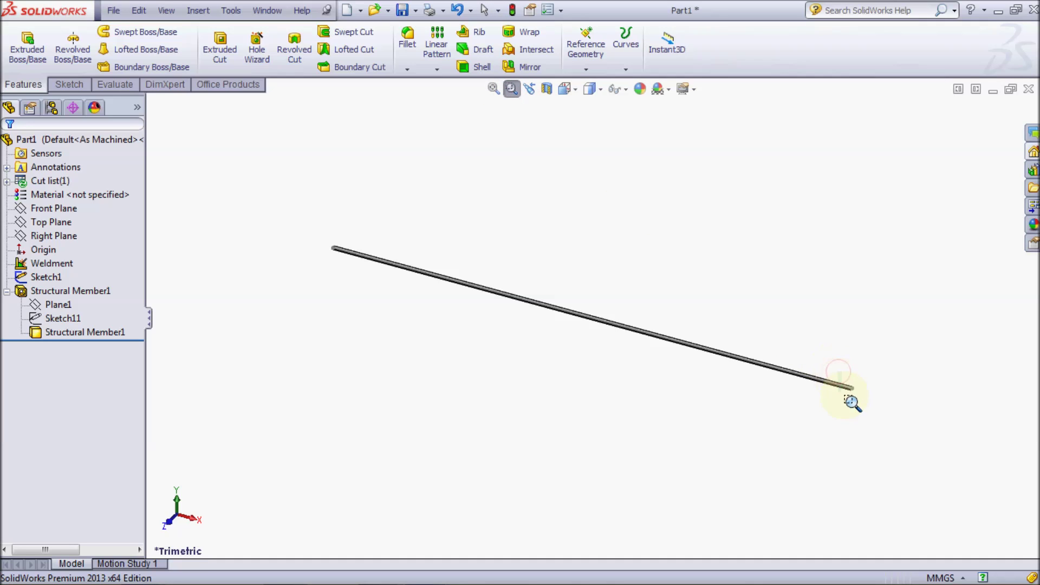
{"action": "left_click_drag", "start_coordinate": [845, 387], "coordinate": [867, 406]}
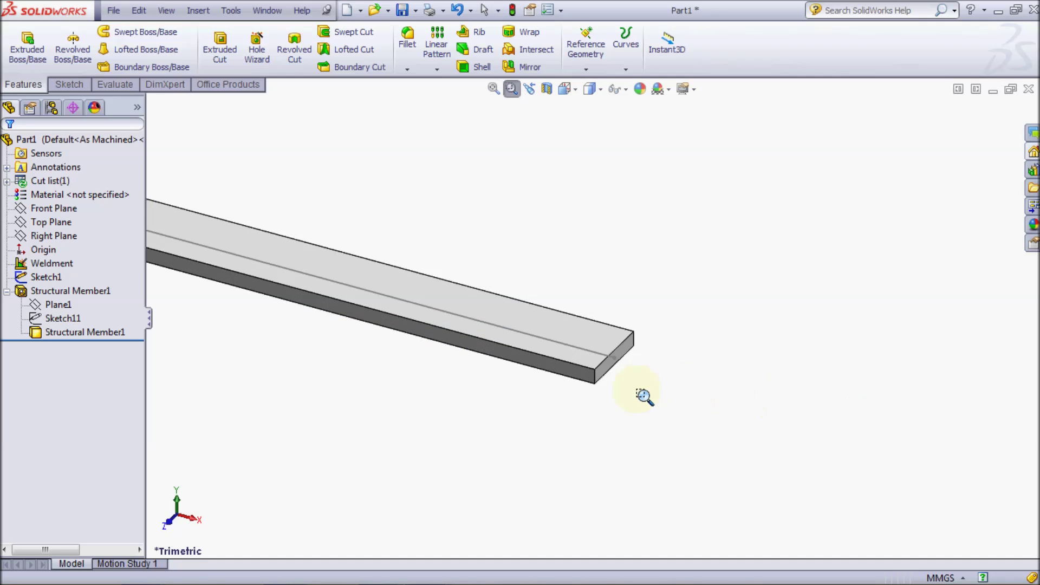
{"action": "key", "text": "Escape"}
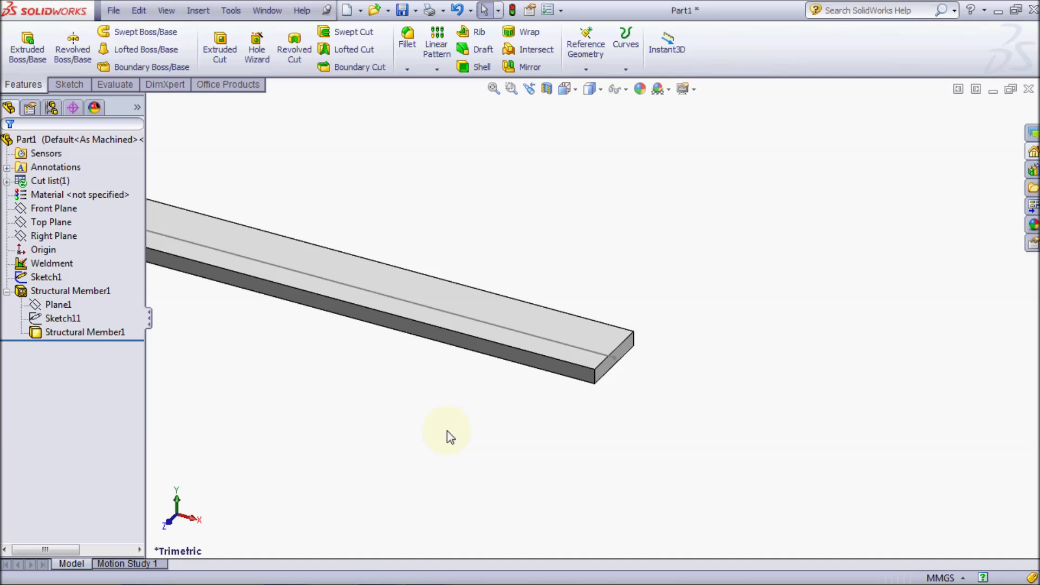
{"action": "left_click", "coordinate": [232, 86]}
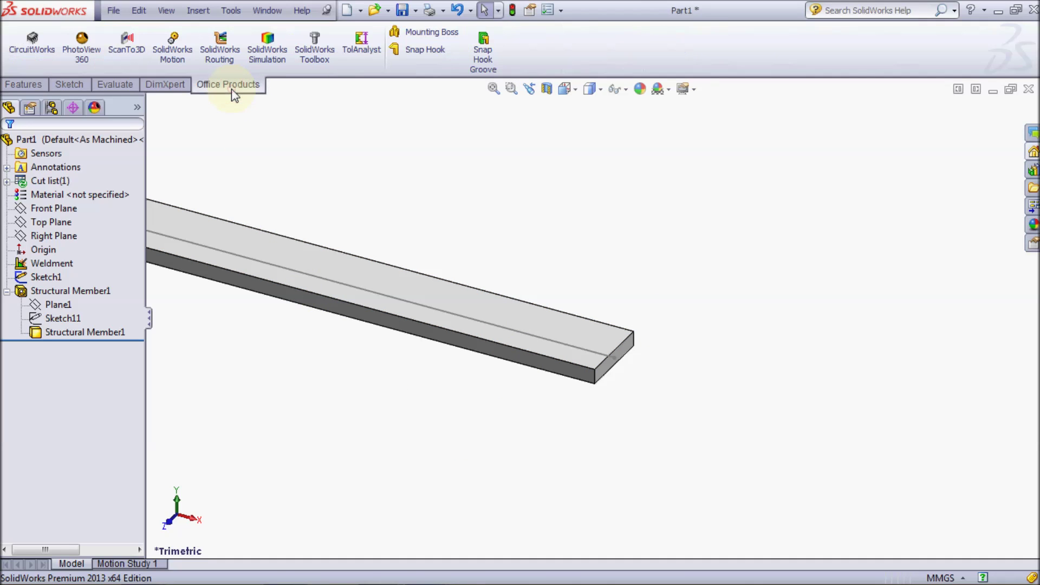
Load SolidWorks Simulation and create a buckling study named Buckling.
{"action": "left_click", "coordinate": [278, 65]}
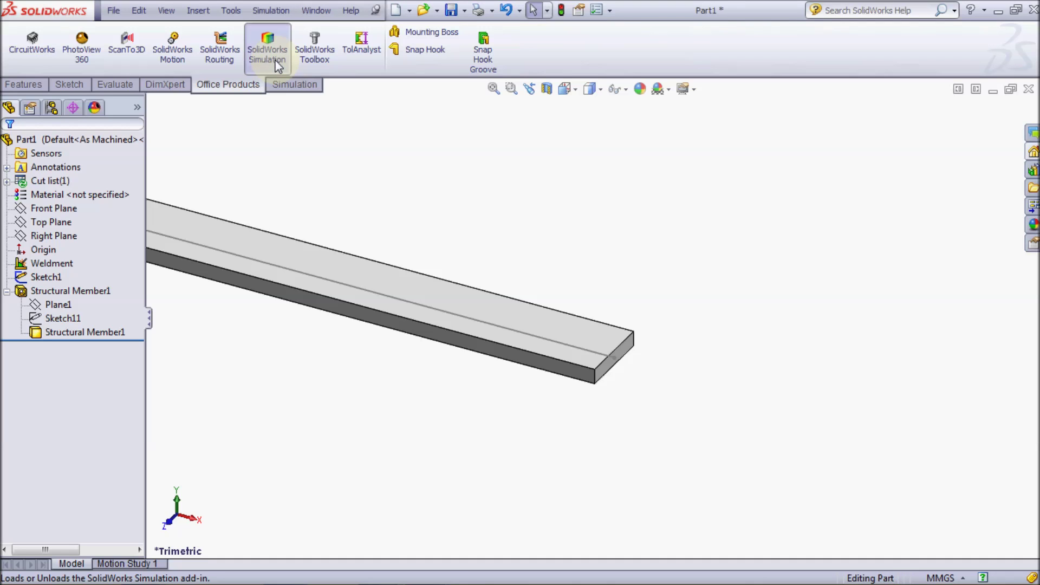
{"action": "left_click", "coordinate": [284, 85]}
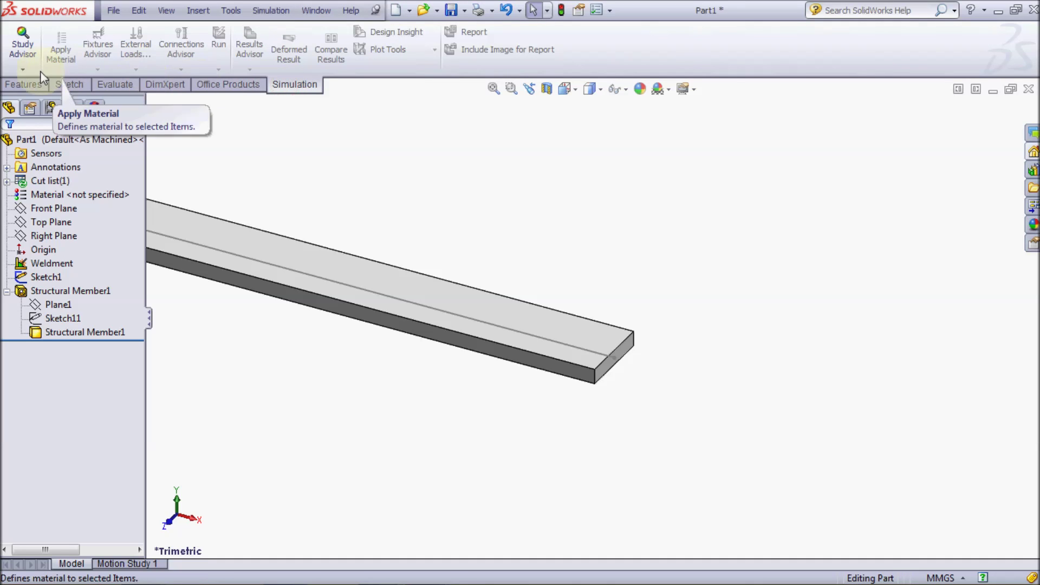
{"action": "left_click", "coordinate": [26, 69]}
{"action": "left_click", "coordinate": [32, 98]}
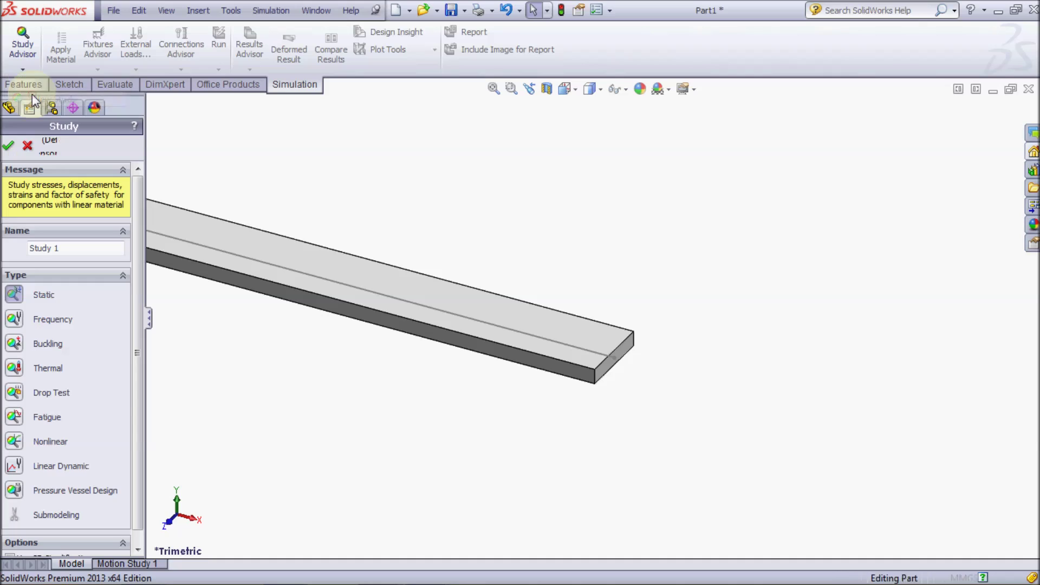
{"action": "left_click", "coordinate": [14, 343]}
{"action": "type", "text": "Buckling"}
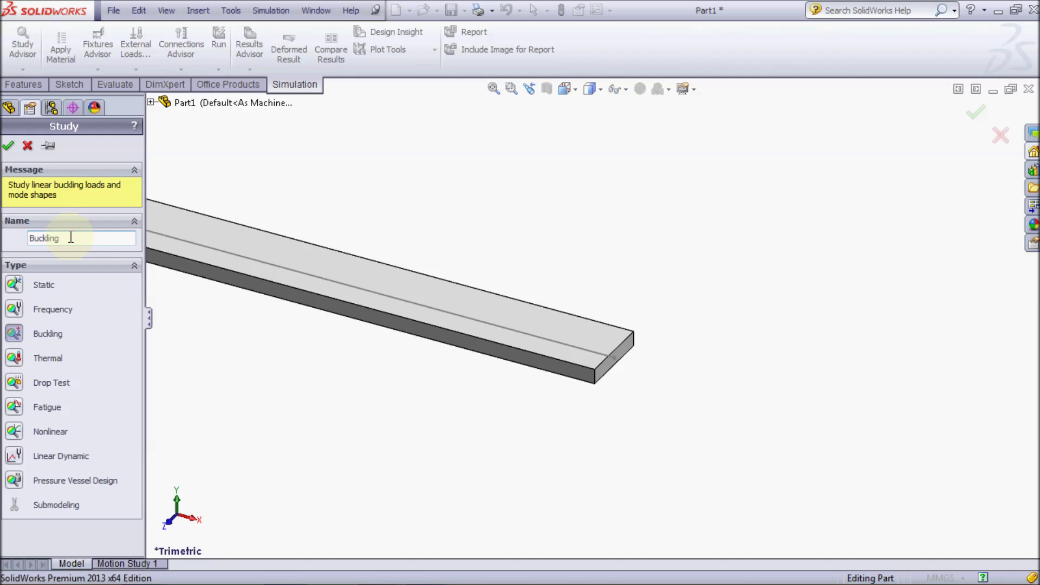
{"action": "left_click", "coordinate": [10, 146]}
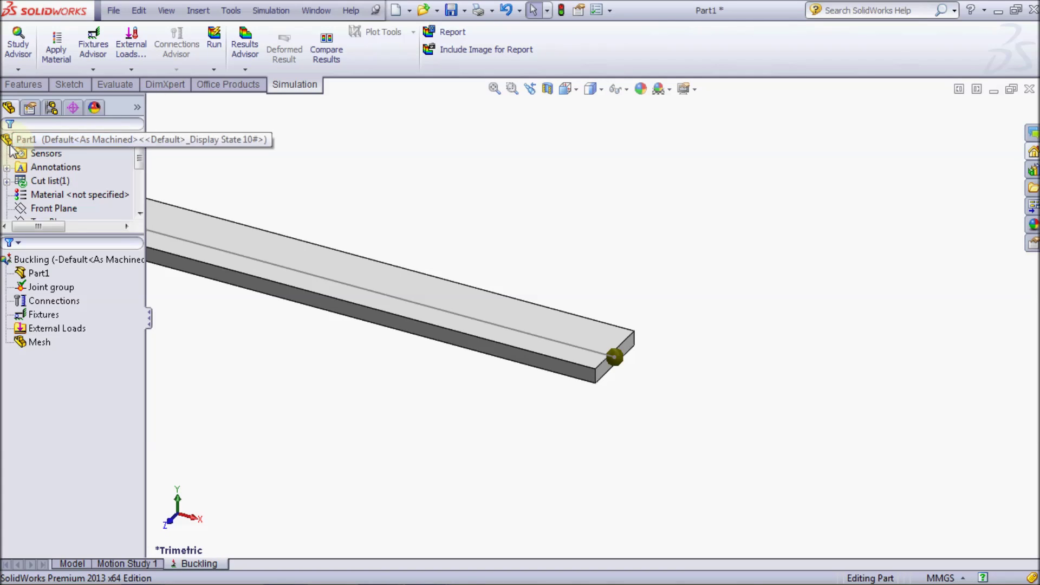
Apply Alloy Steel material to Part1 in the Buckling study.
{"action": "left_click", "coordinate": [36, 273]}
{"action": "right_click", "coordinate": [33, 274]}
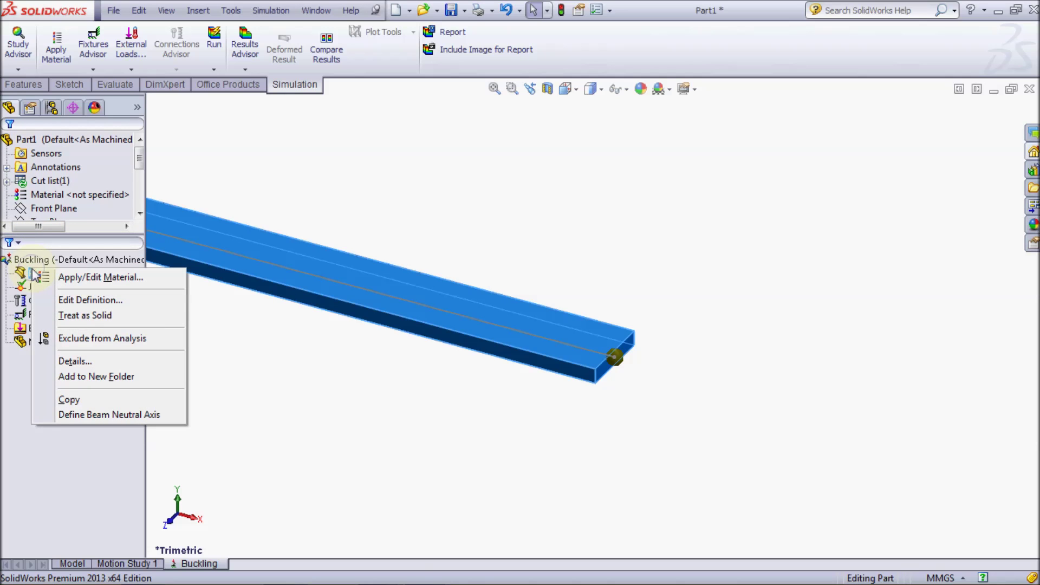
{"action": "left_click", "coordinate": [59, 277]}
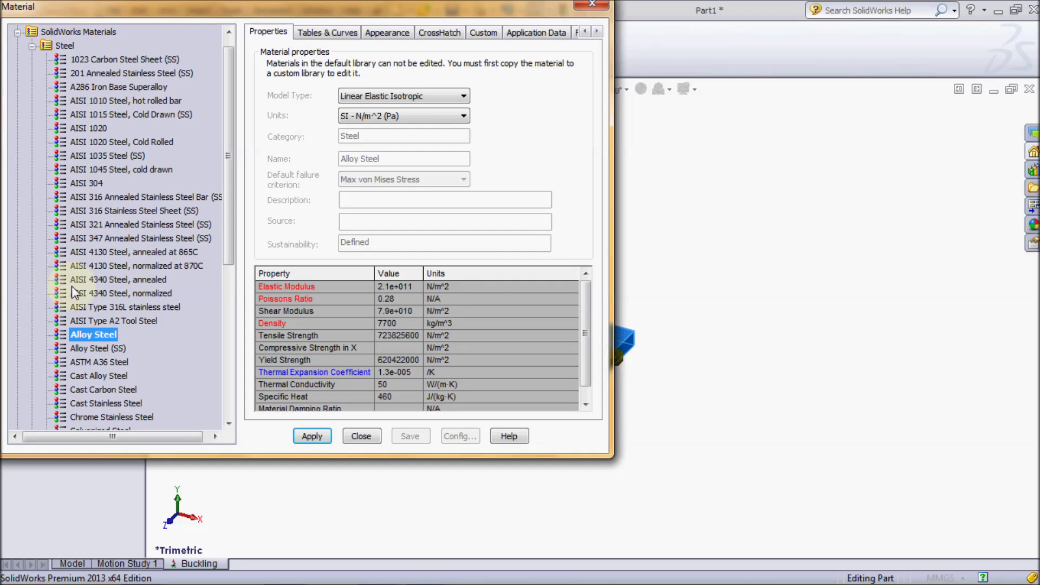
{"action": "left_click", "coordinate": [310, 438]}
{"action": "left_click", "coordinate": [361, 436]}
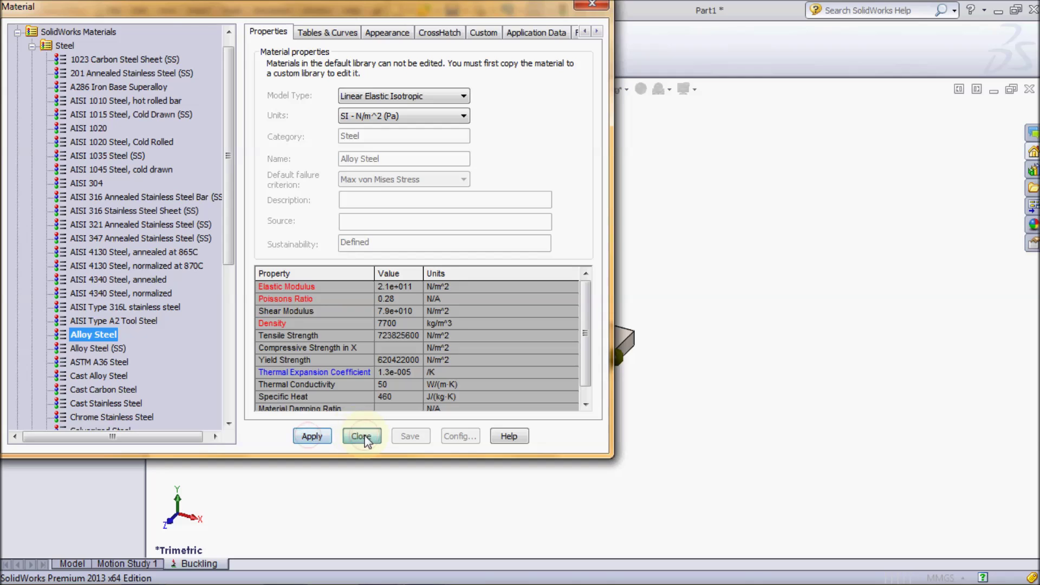
Confirm Part1's beam definition with rigid end connections.
{"action": "right_click", "coordinate": [99, 280]}
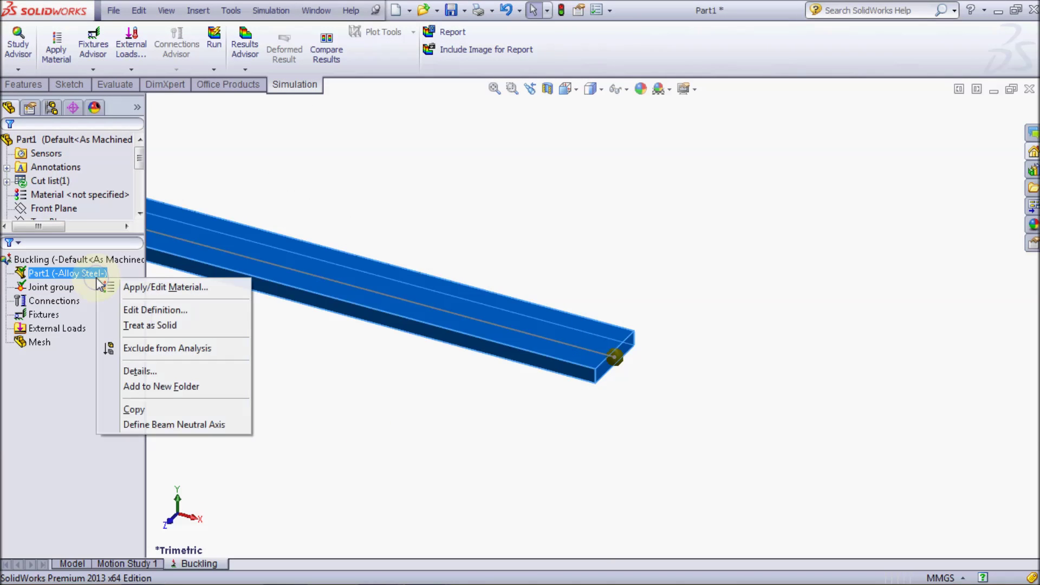
{"action": "left_click", "coordinate": [119, 311]}
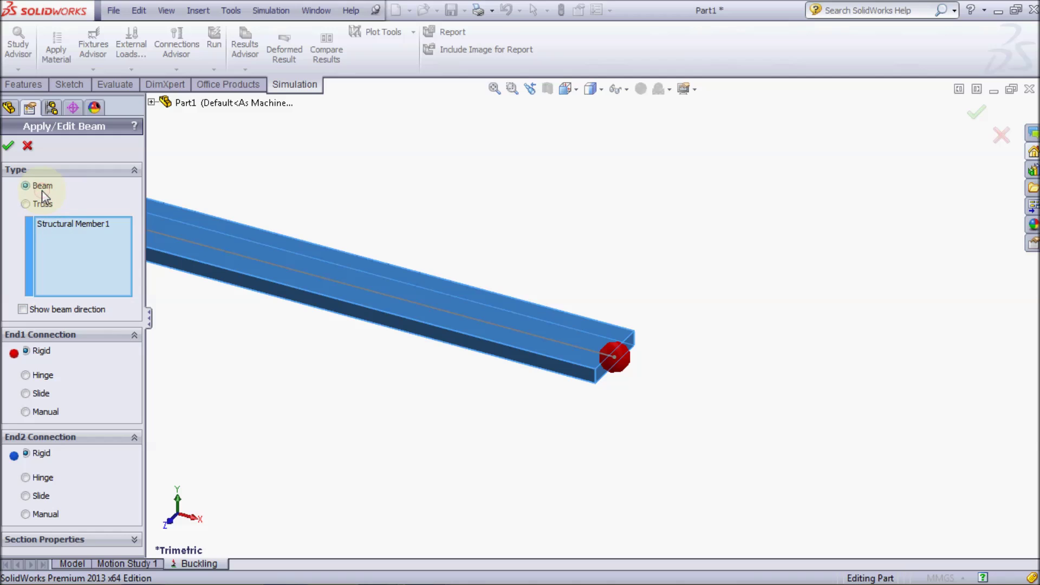
{"action": "left_click", "coordinate": [8, 146]}
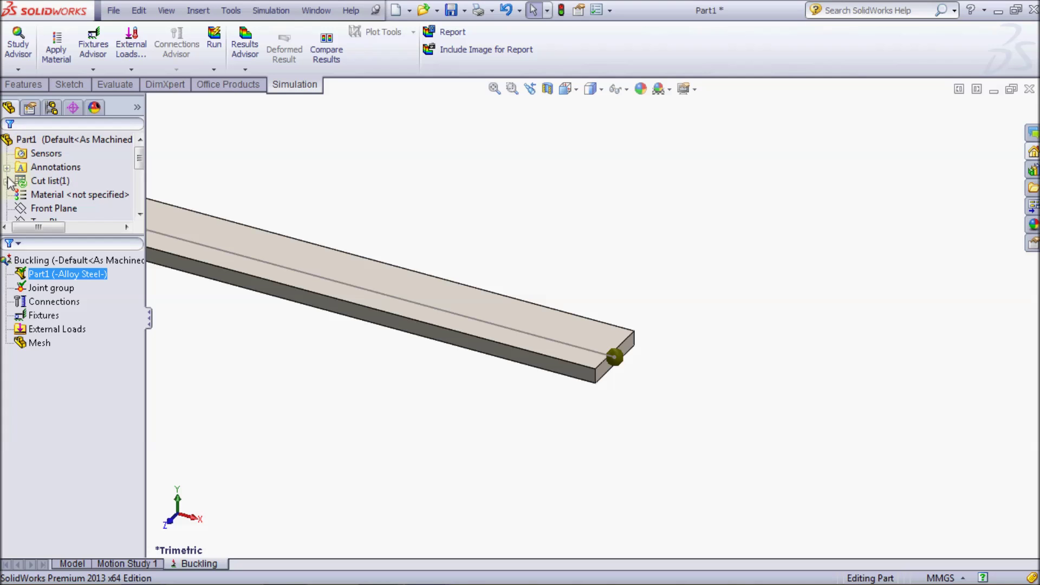
Add an Immovable fixture on the beam's left joint.
{"action": "left_click", "coordinate": [36, 276]}
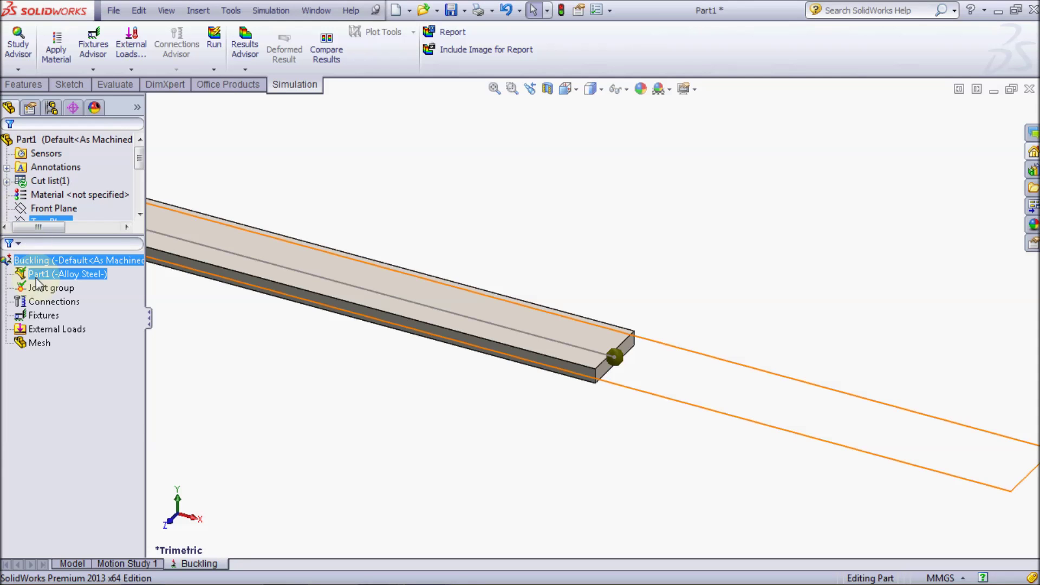
{"action": "right_click", "coordinate": [44, 316]}
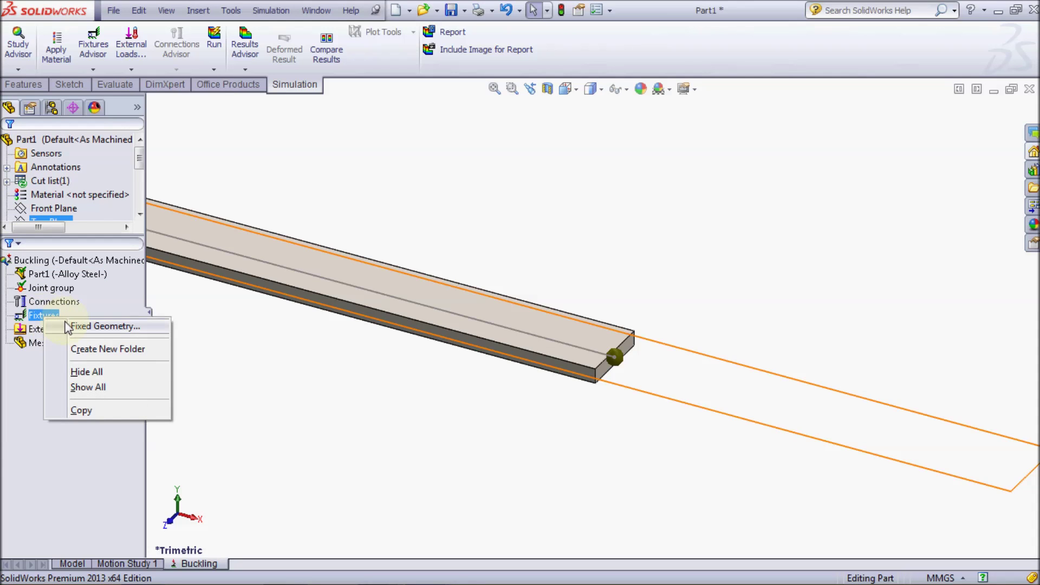
{"action": "left_click", "coordinate": [103, 325]}
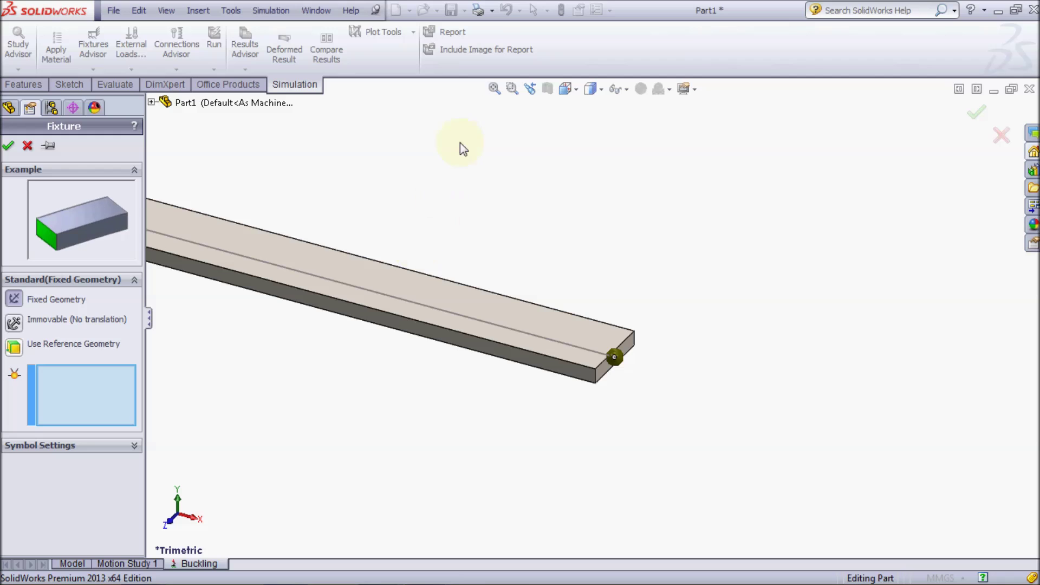
{"action": "left_click", "coordinate": [495, 89]}
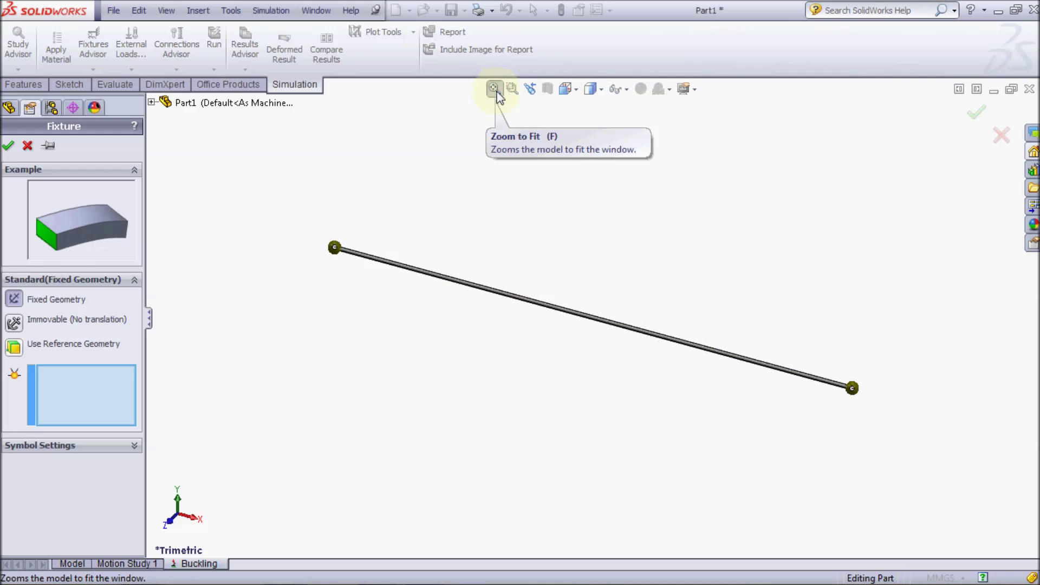
{"action": "left_click", "coordinate": [13, 327]}
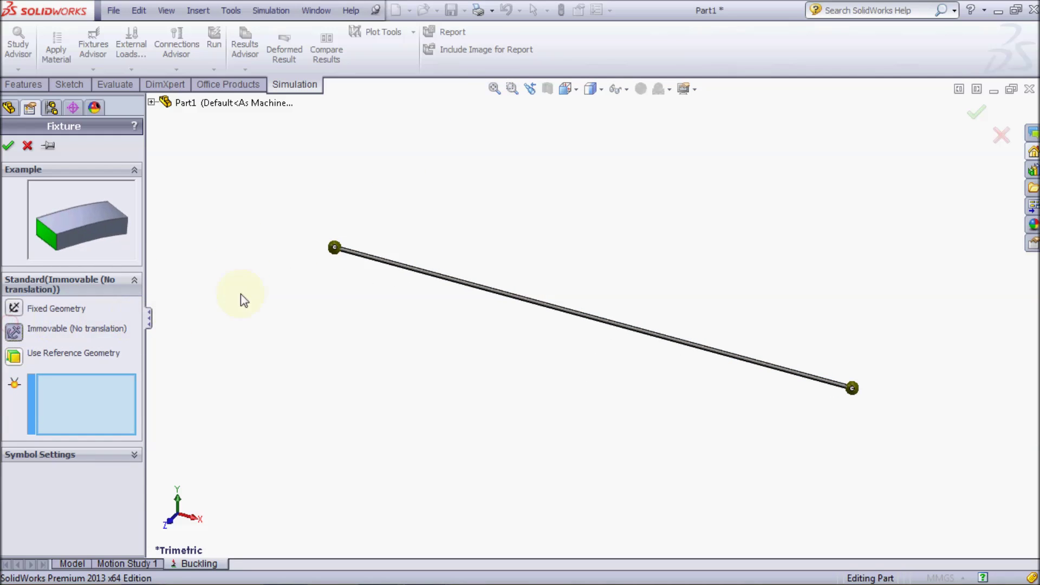
{"action": "left_click", "coordinate": [334, 250]}
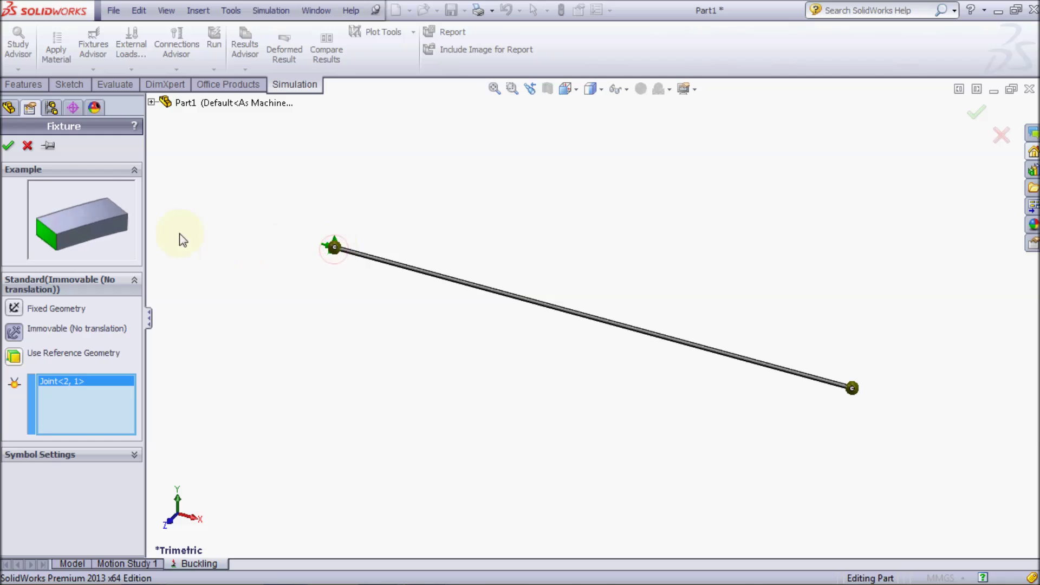
{"action": "left_click", "coordinate": [8, 146]}
Restrain the right joint relative to the Front Plane, fixing one translation and one rotation.
{"action": "right_click", "coordinate": [42, 320]}
{"action": "left_click", "coordinate": [76, 328]}
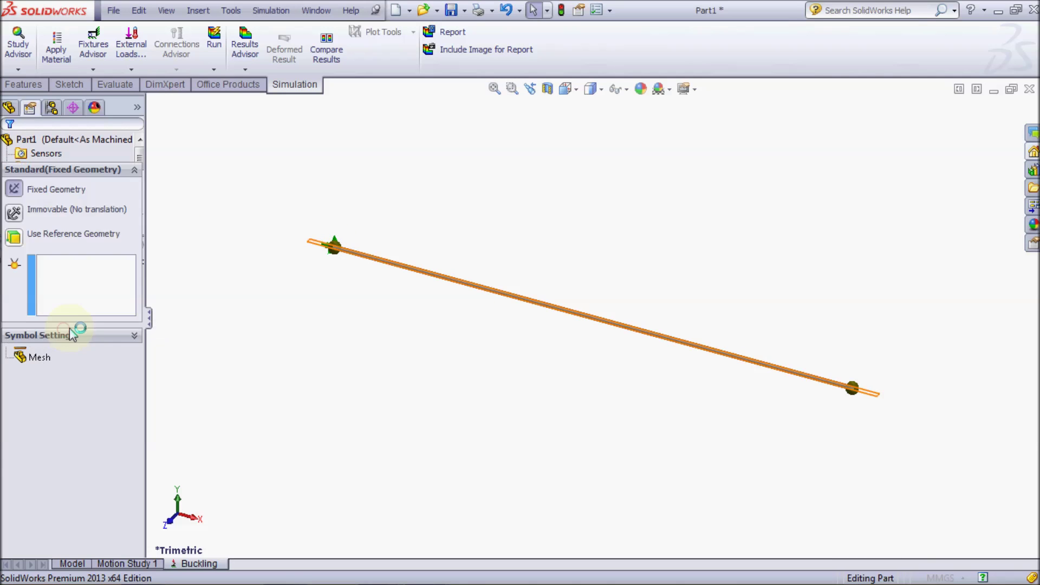
{"action": "left_click", "coordinate": [15, 347]}
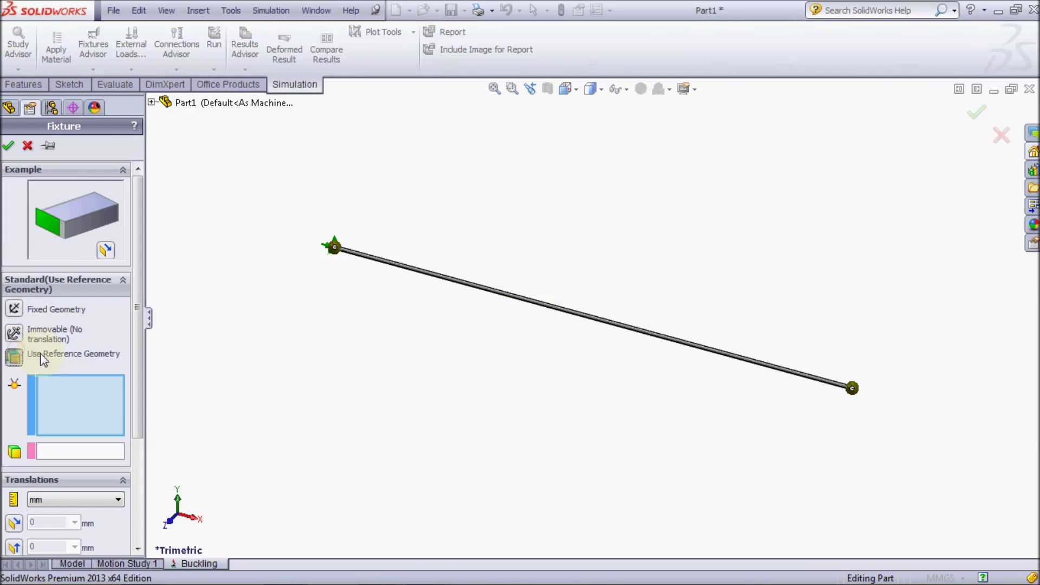
{"action": "left_click", "coordinate": [852, 388]}
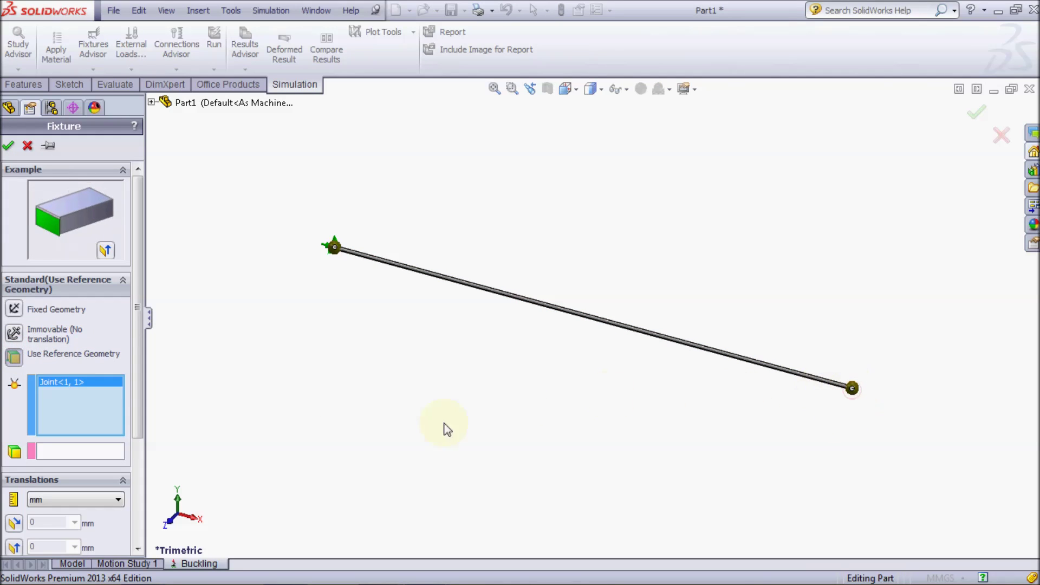
{"action": "left_click", "coordinate": [112, 454]}
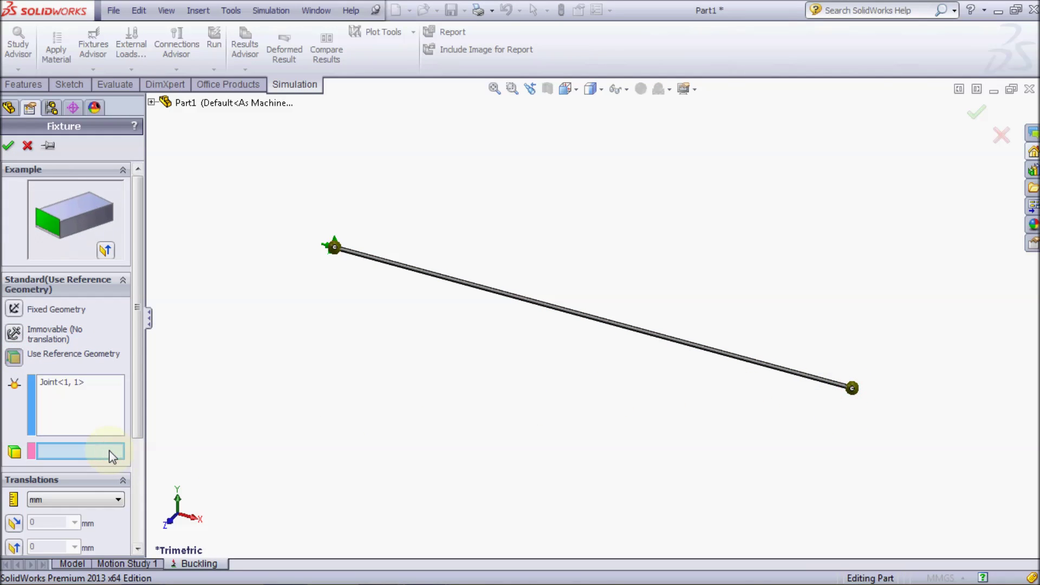
{"action": "left_click", "coordinate": [152, 103]}
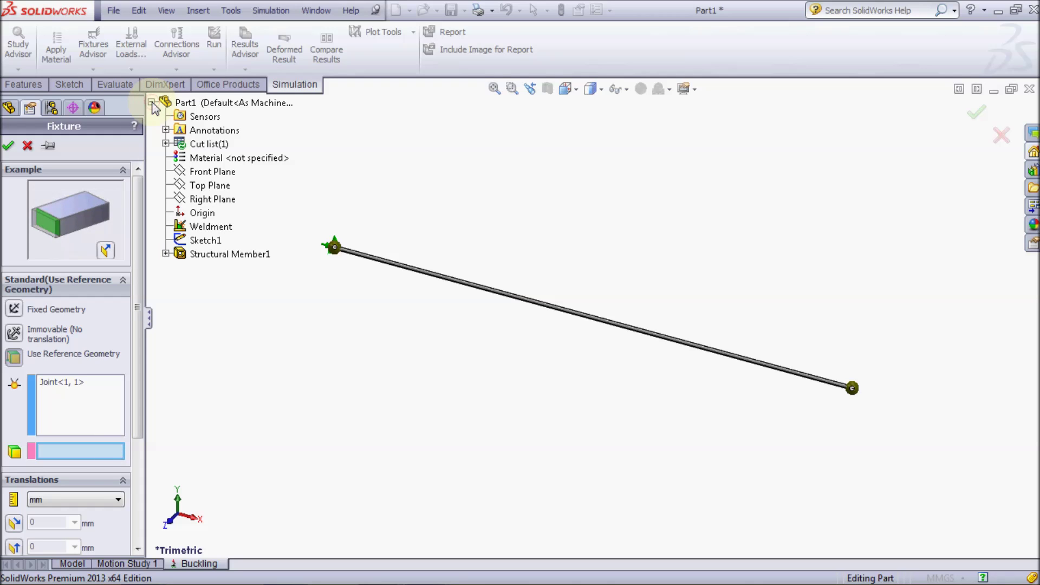
{"action": "left_click", "coordinate": [199, 174]}
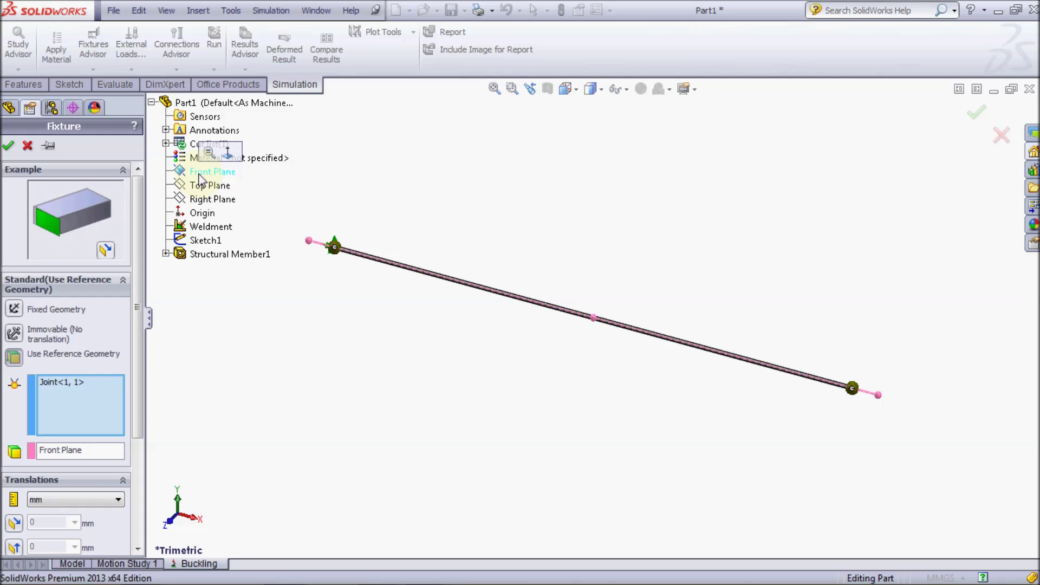
{"action": "left_click", "coordinate": [20, 544]}
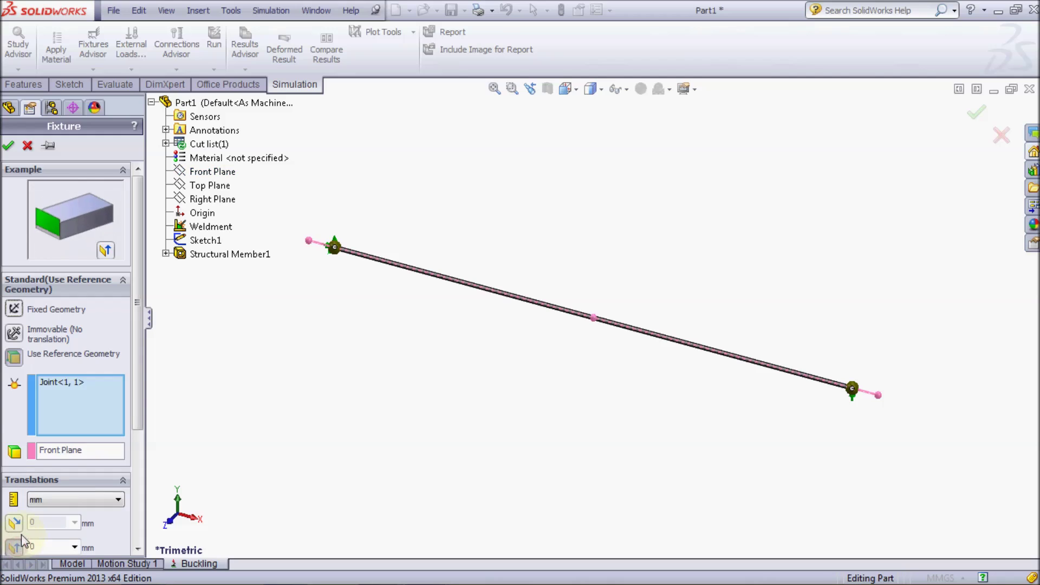
{"action": "scroll", "coordinate": [14, 433], "scroll_direction": "down", "scroll_amount": 5}
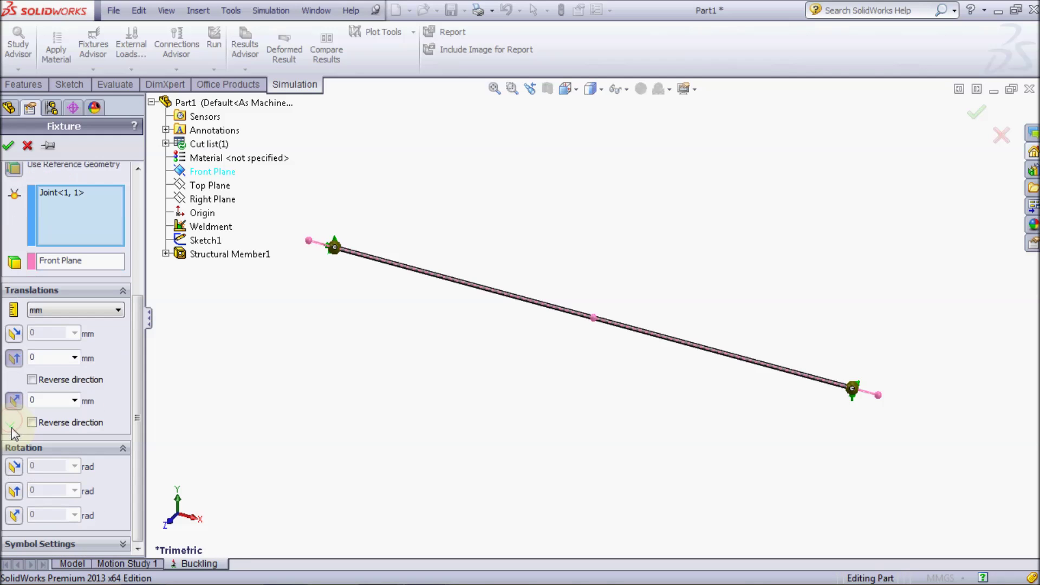
{"action": "left_click", "coordinate": [15, 470]}
{"action": "scroll", "coordinate": [15, 468], "scroll_direction": "up", "scroll_amount": 2}
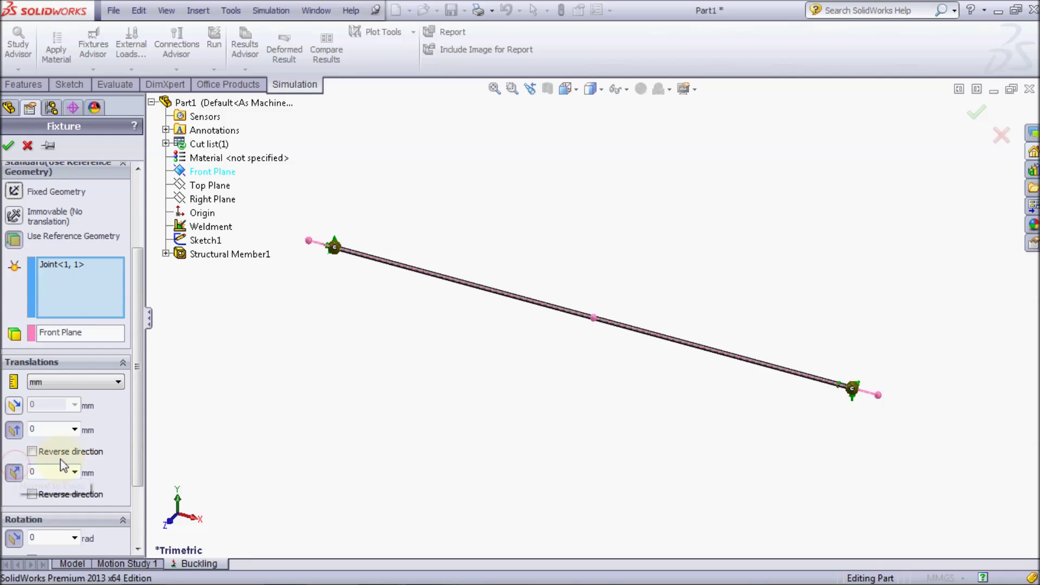
{"action": "left_click", "coordinate": [8, 146]}
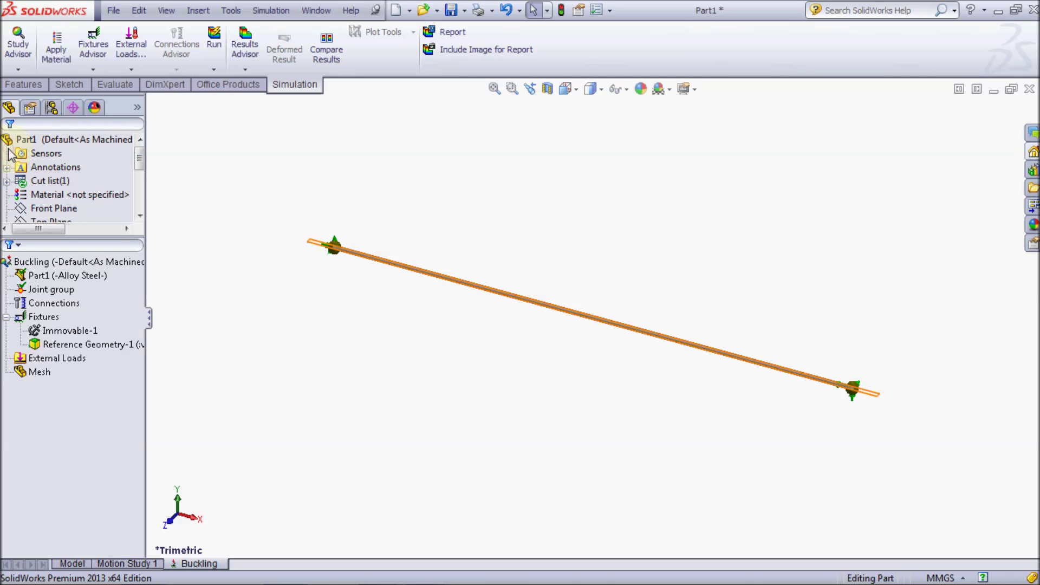
{"action": "left_click", "coordinate": [54, 360]}
Apply a reversed 13810 N force at Joint<1,1>, normal to the Right Plane.
{"action": "right_click", "coordinate": [55, 362]}
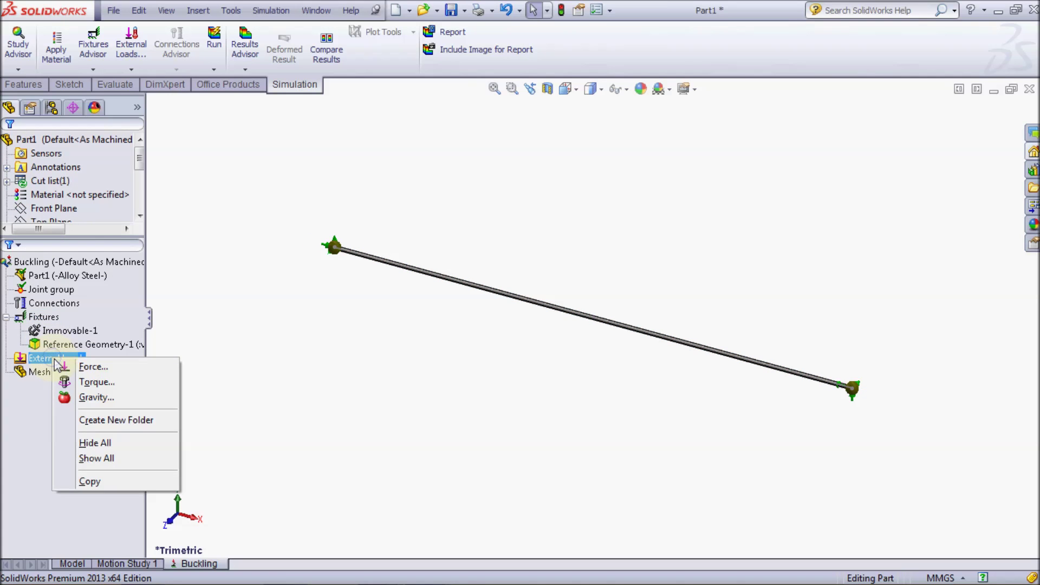
{"action": "left_click", "coordinate": [81, 368]}
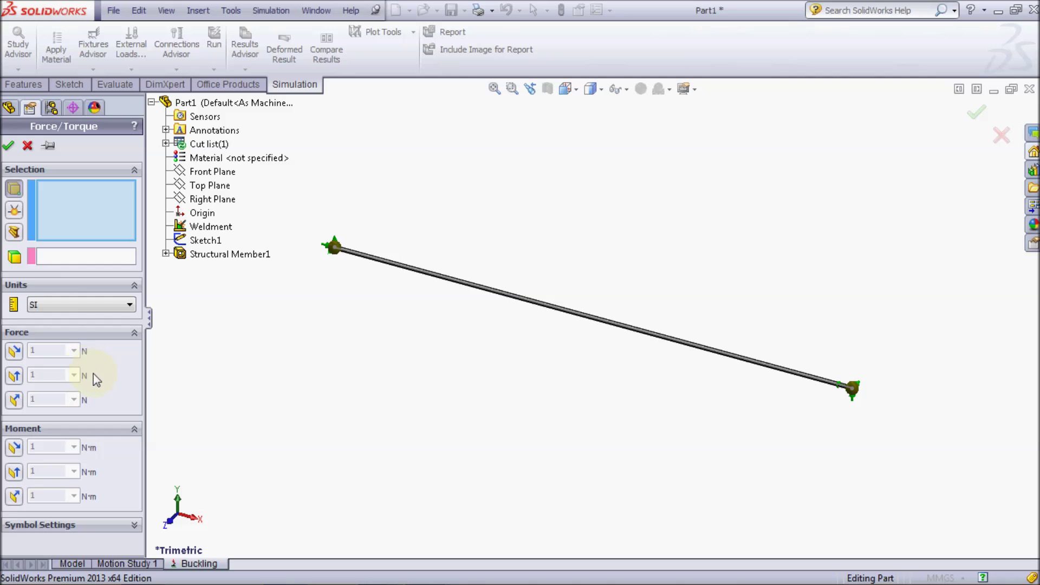
{"action": "left_click", "coordinate": [15, 215]}
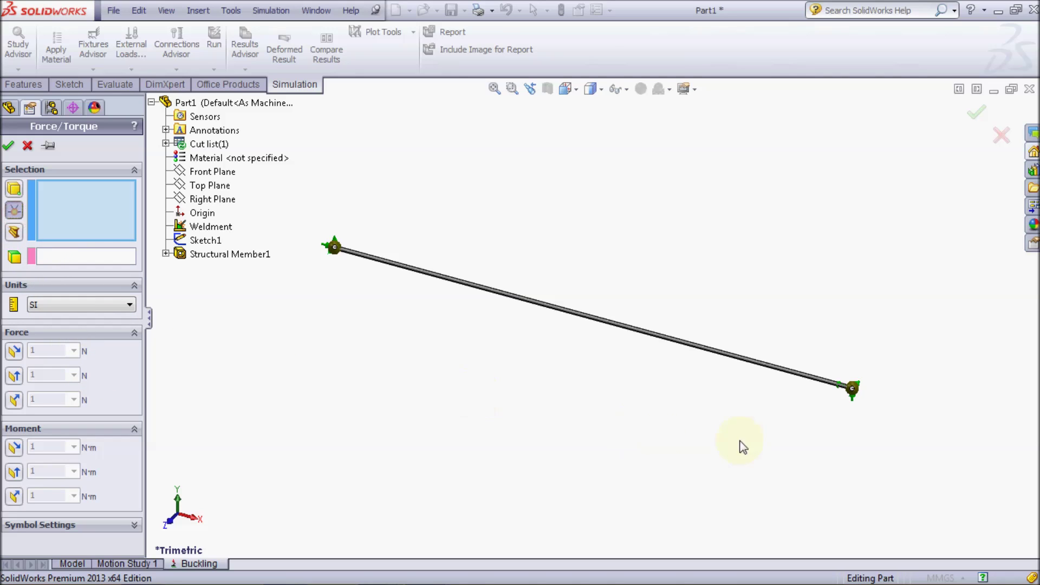
{"action": "left_click", "coordinate": [853, 389]}
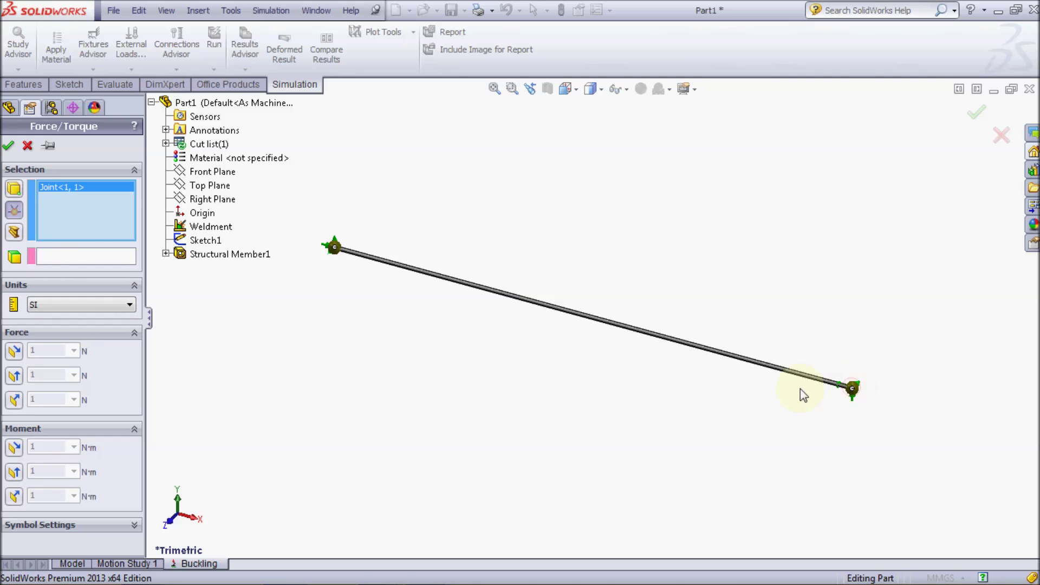
{"action": "left_click", "coordinate": [92, 255]}
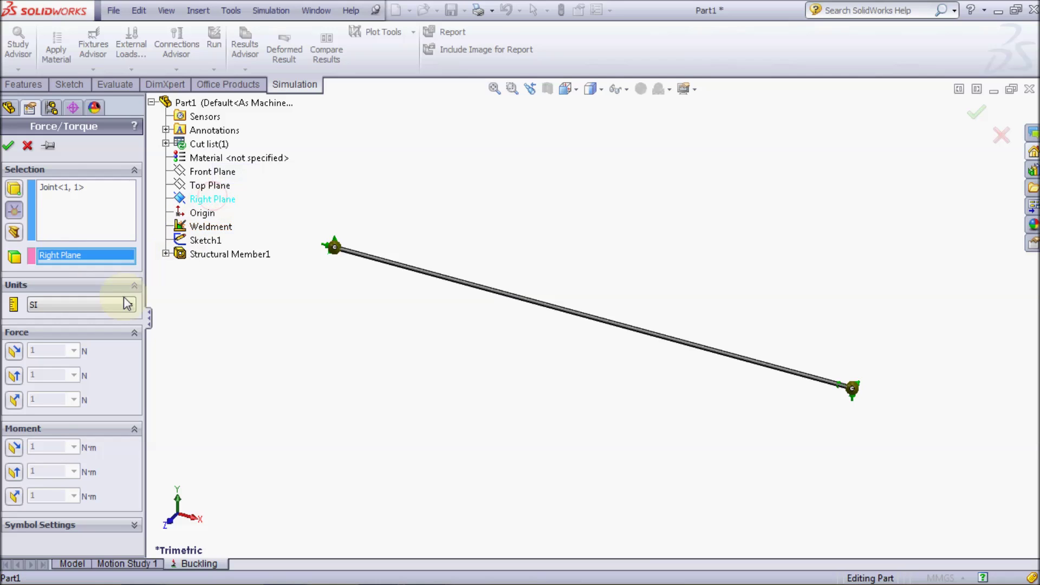
{"action": "left_click", "coordinate": [16, 401]}
{"action": "type", "text": "3810"}
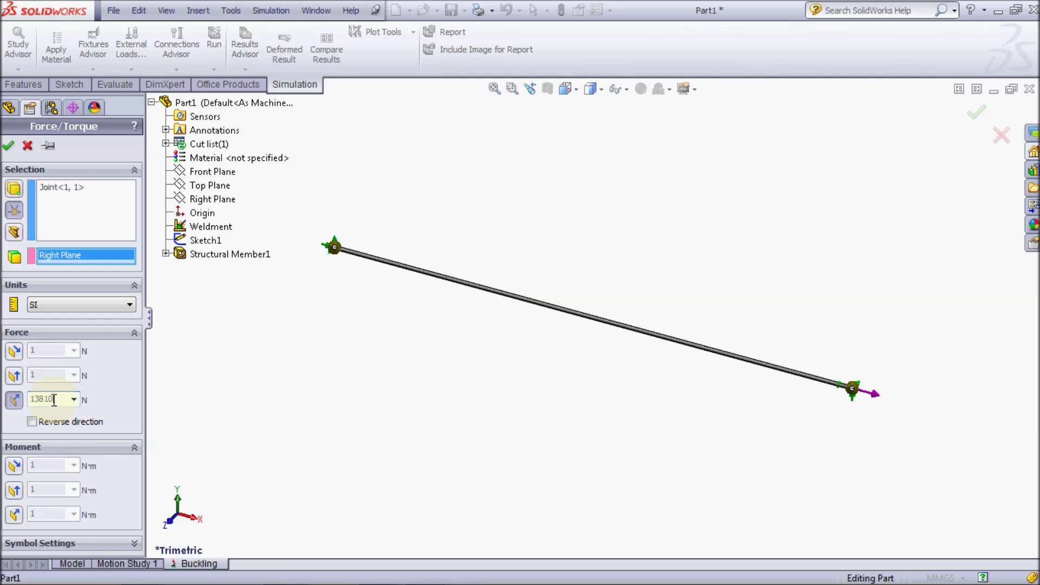
{"action": "left_click", "coordinate": [32, 422]}
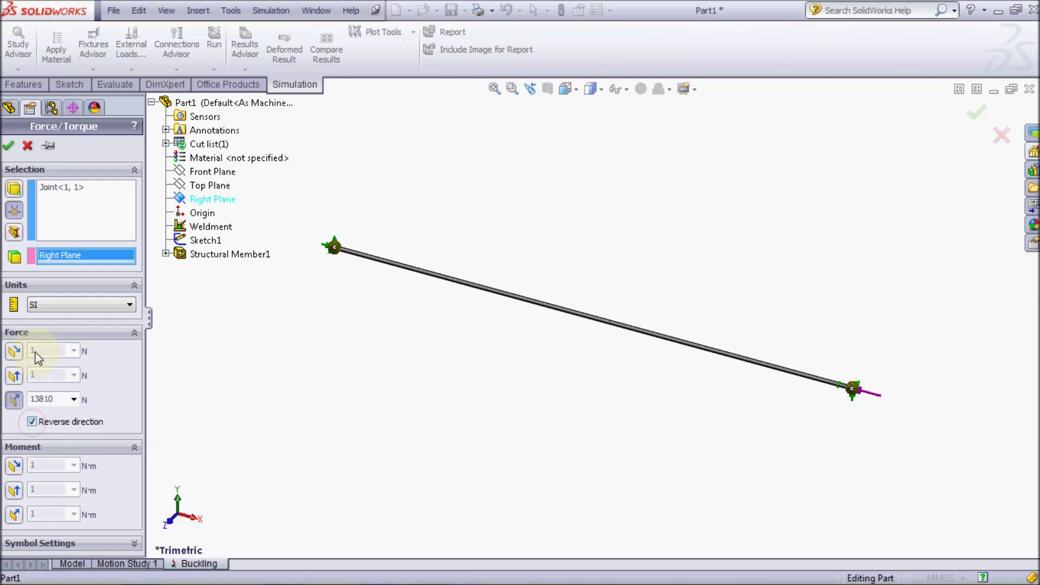
{"action": "left_click", "coordinate": [7, 147]}
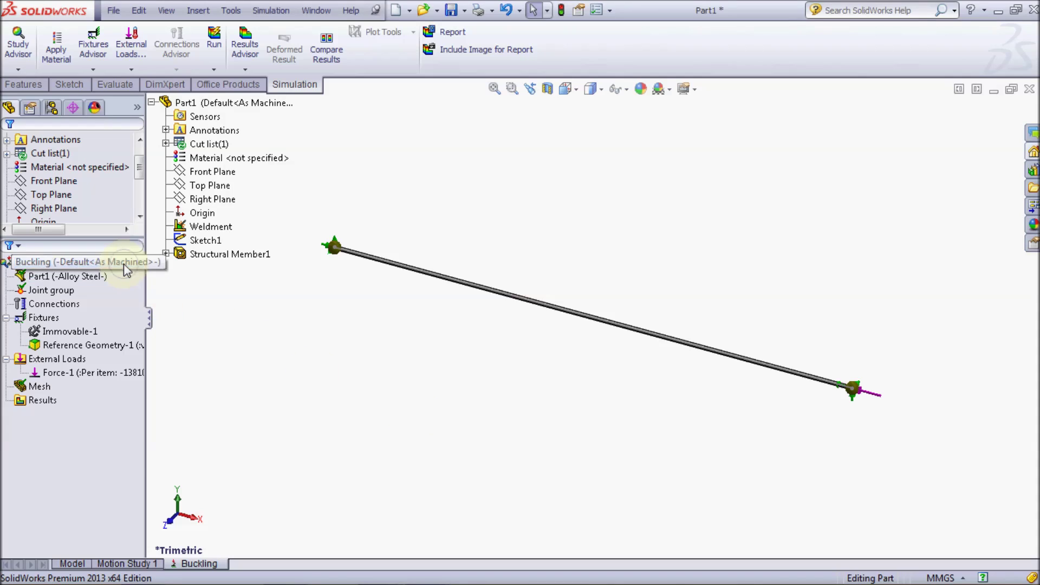
Set the Buckling study to 10 buckling modes and run it.
{"action": "right_click", "coordinate": [124, 264]}
{"action": "left_click", "coordinate": [165, 371]}
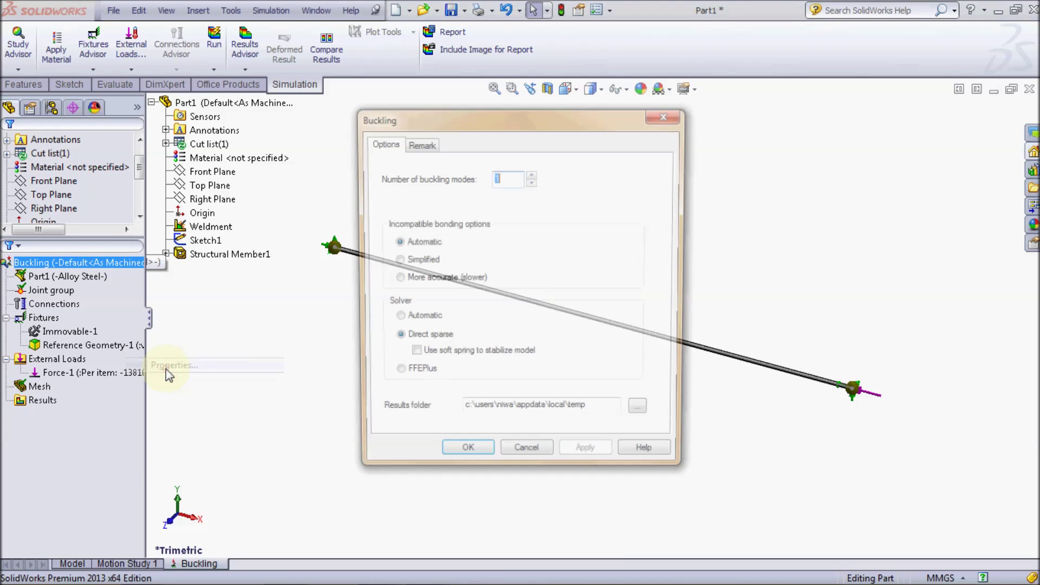
{"action": "double_click", "coordinate": [513, 177]}
{"action": "type", "text": "0"}
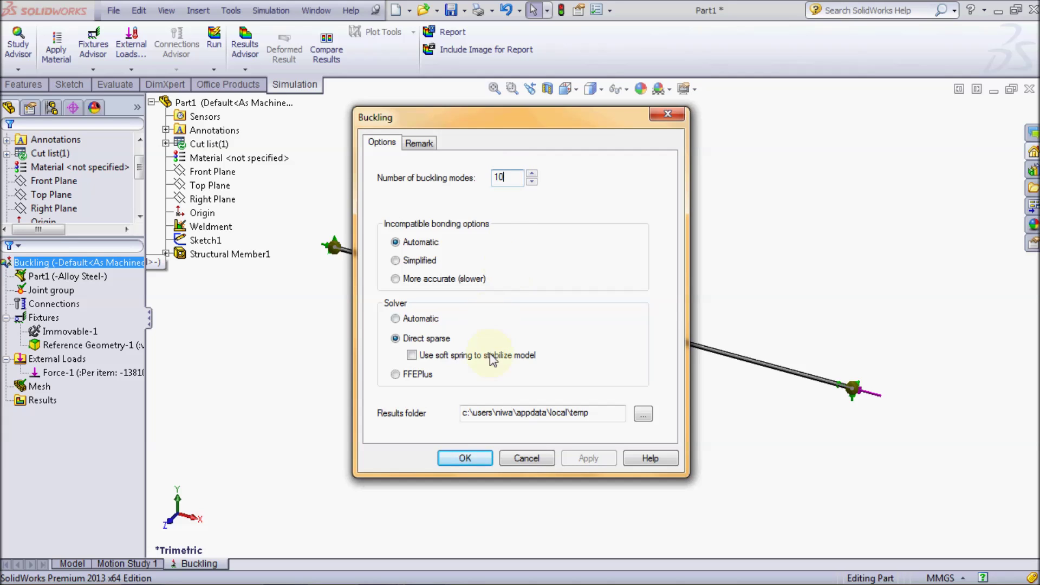
{"action": "left_click", "coordinate": [465, 458]}
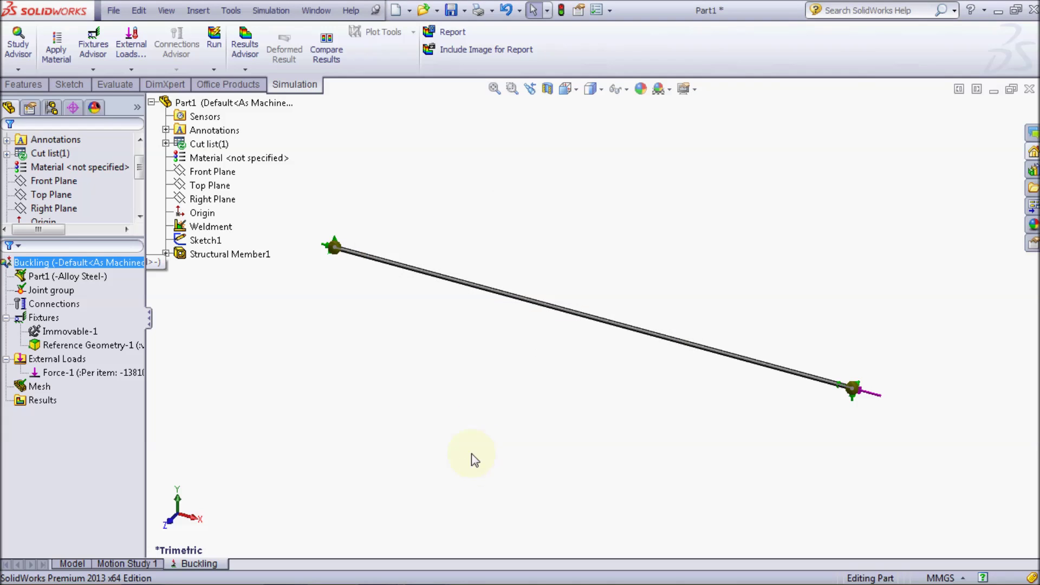
{"action": "left_click", "coordinate": [214, 43]}
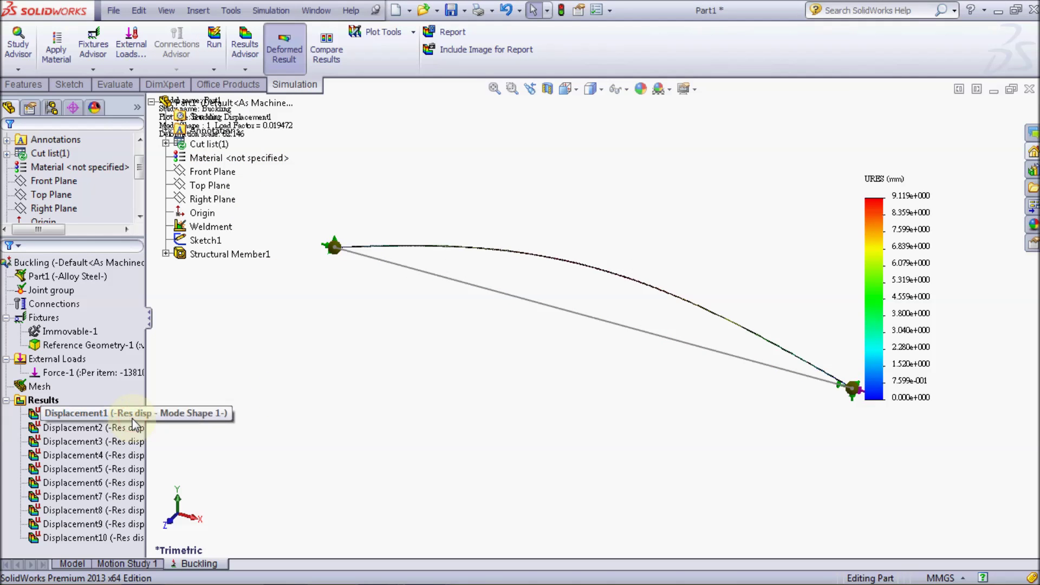
Show the first buckling mode shape and view the beam from the Front.
{"action": "double_click", "coordinate": [132, 417]}
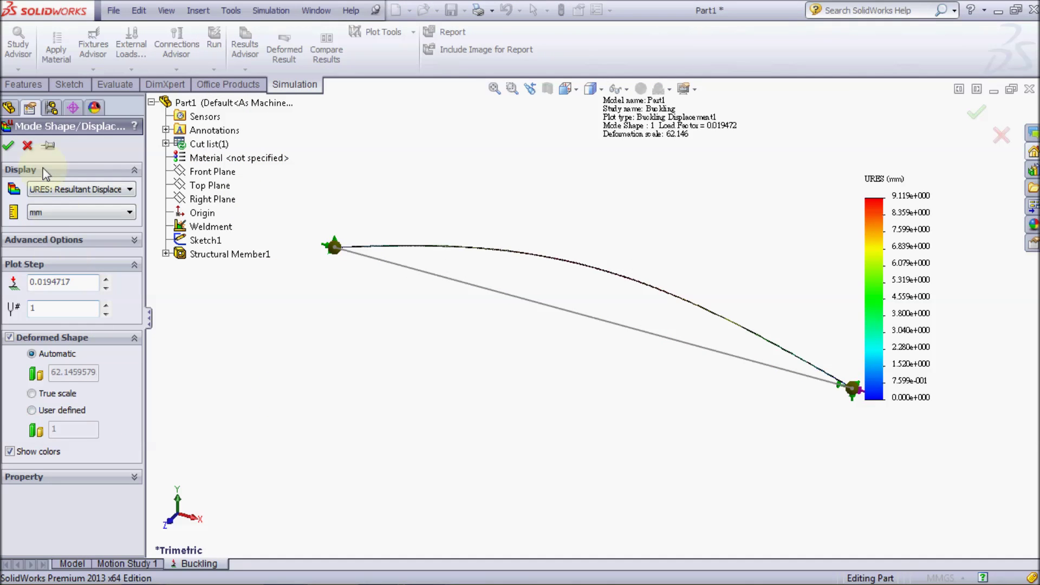
{"action": "left_click", "coordinate": [8, 145]}
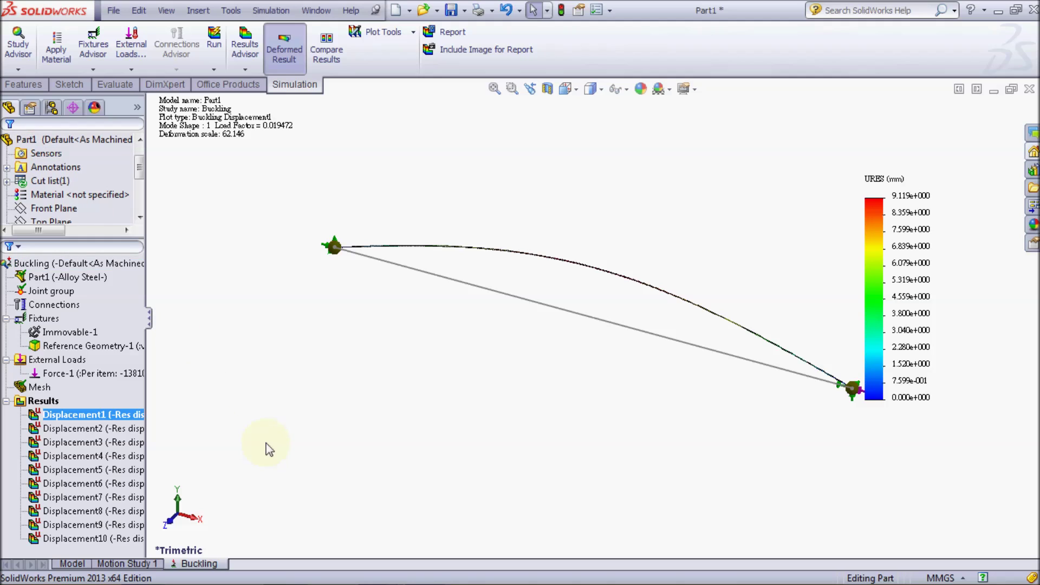
{"action": "left_click", "coordinate": [567, 90]}
{"action": "left_click", "coordinate": [586, 146]}
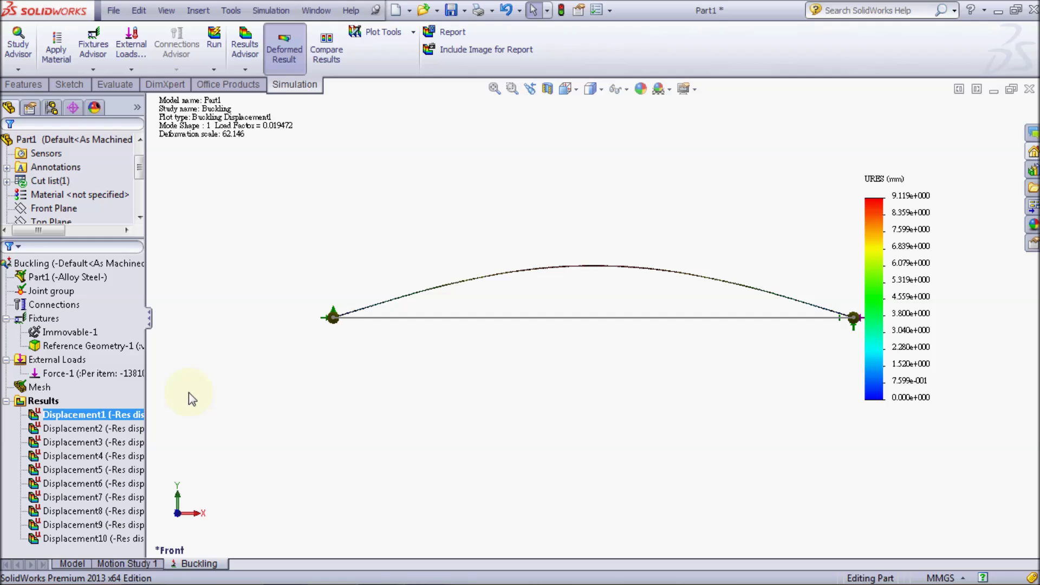
Plot Displacement5 (mode 5, load factor 0.4867) and switch to Top view.
{"action": "double_click", "coordinate": [130, 479]}
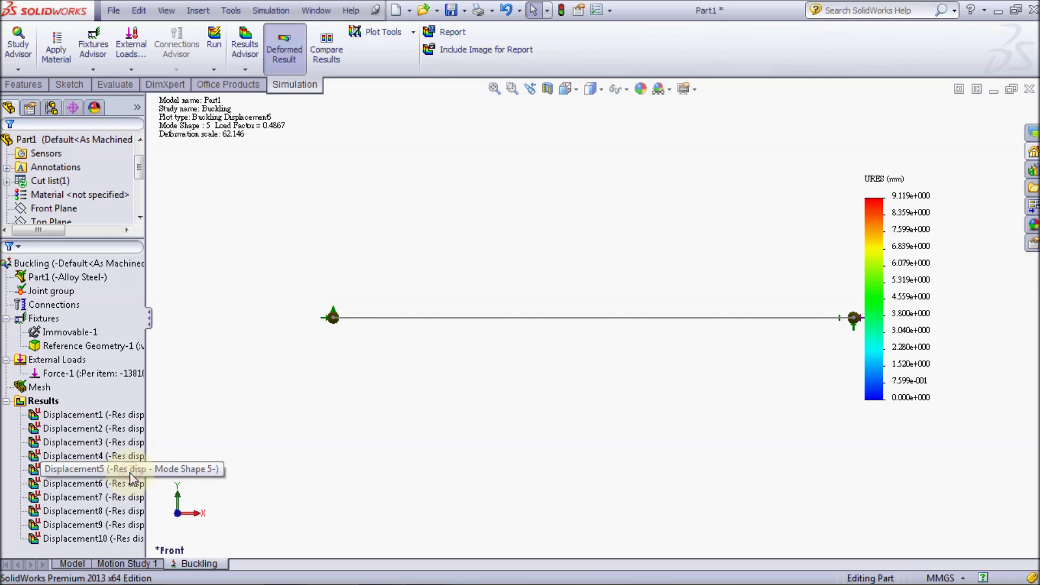
{"action": "left_click", "coordinate": [566, 89]}
{"action": "left_click", "coordinate": [586, 116]}
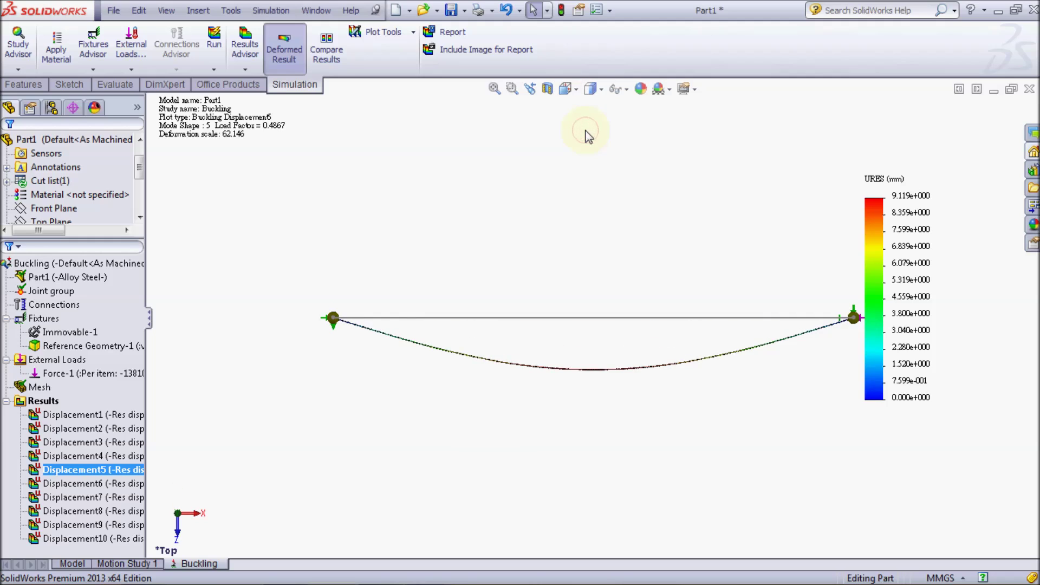